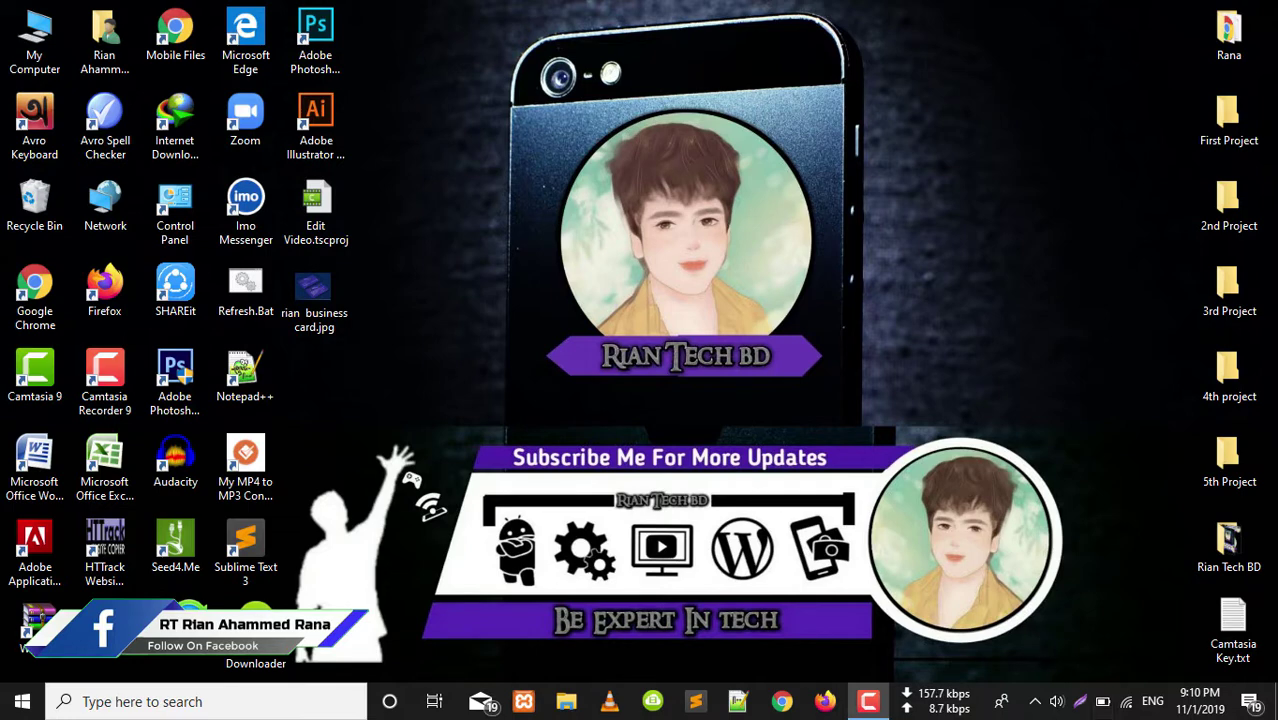
# Turn Wi-Fi off from the tray network panel so the computer is offline.
pyautogui.click(1126, 701)
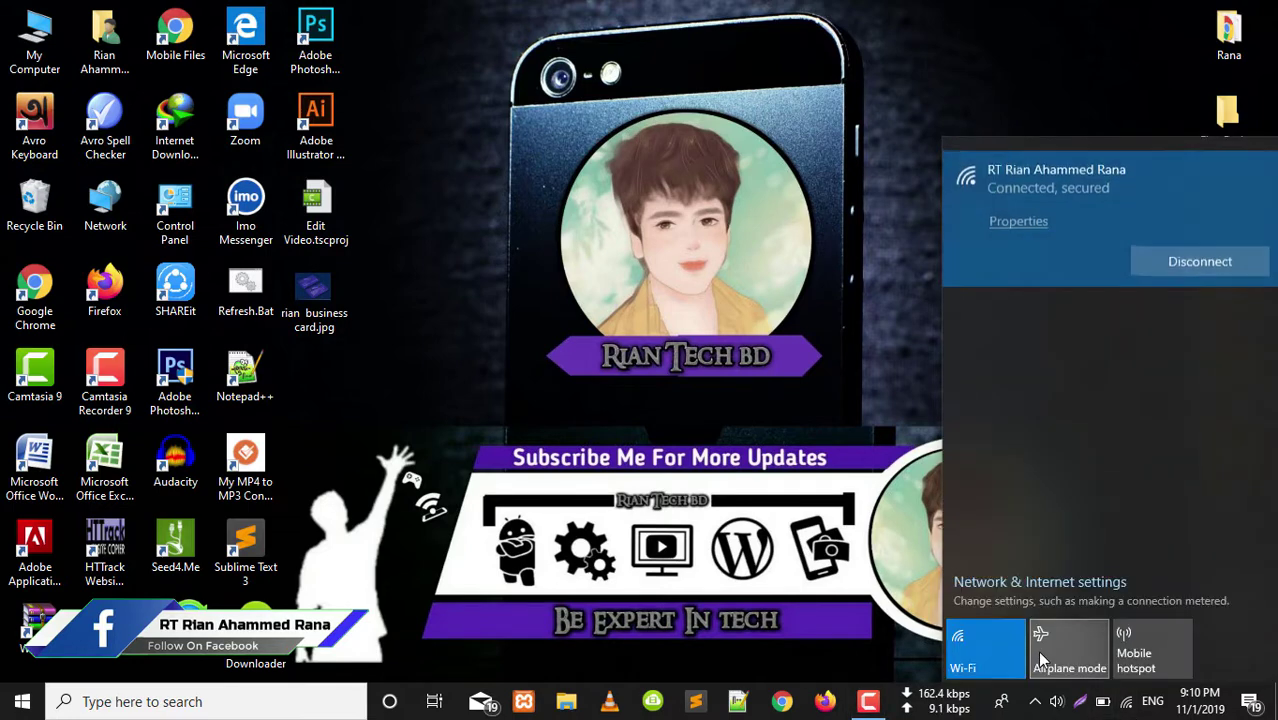
pyautogui.click(986, 644)
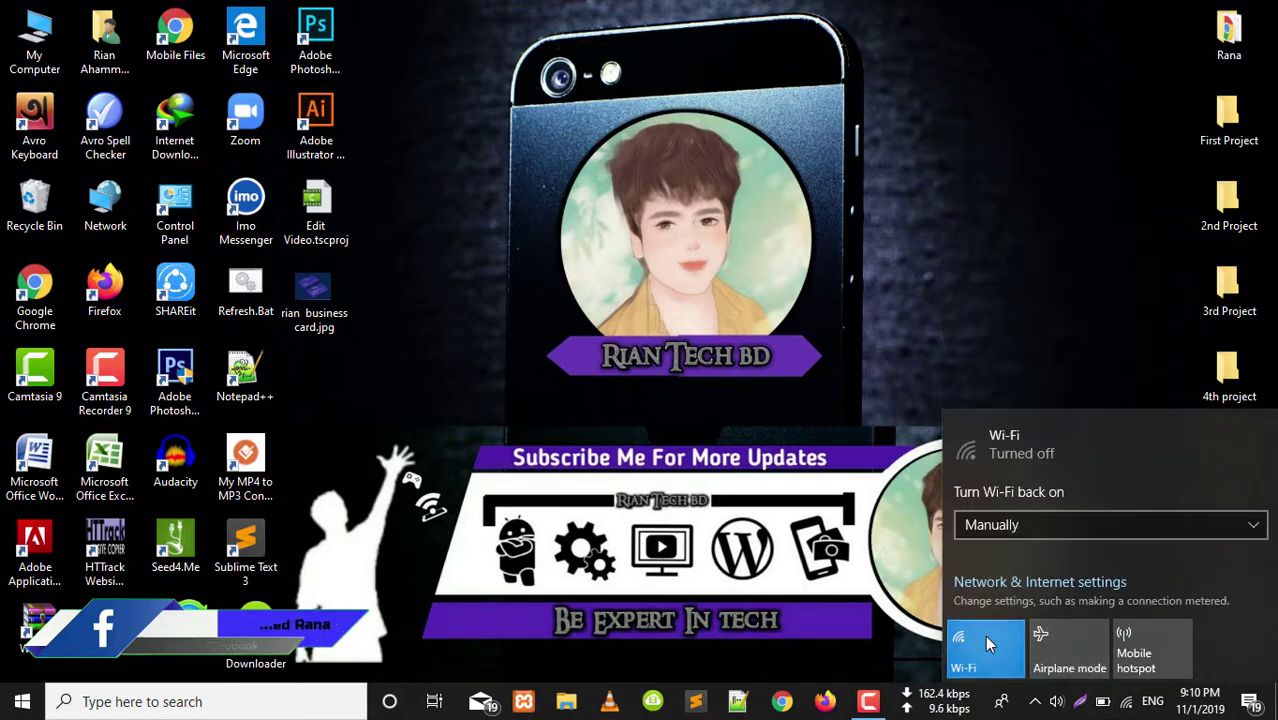
pyautogui.click(681, 279)
# Refresh the desktop and open My Computer in File Explorer.
pyautogui.rightClick(667, 113)
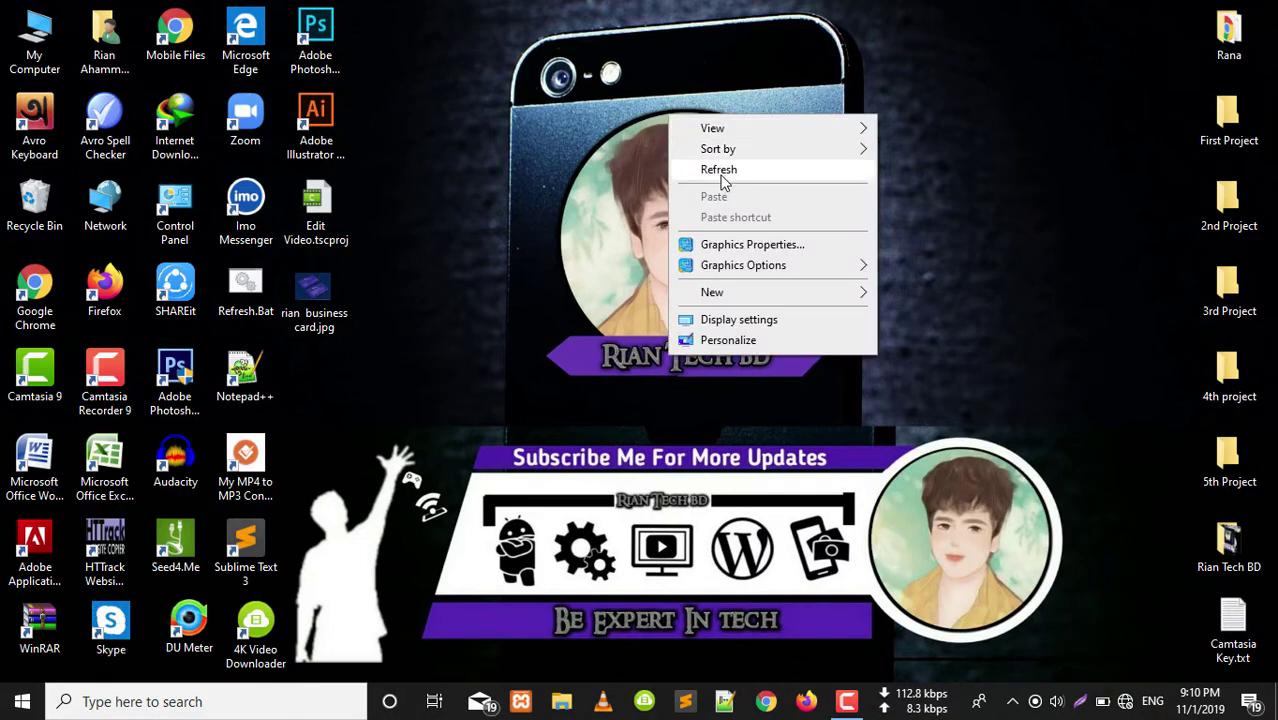
pyautogui.click(720, 170)
pyautogui.doubleClick(42, 35)
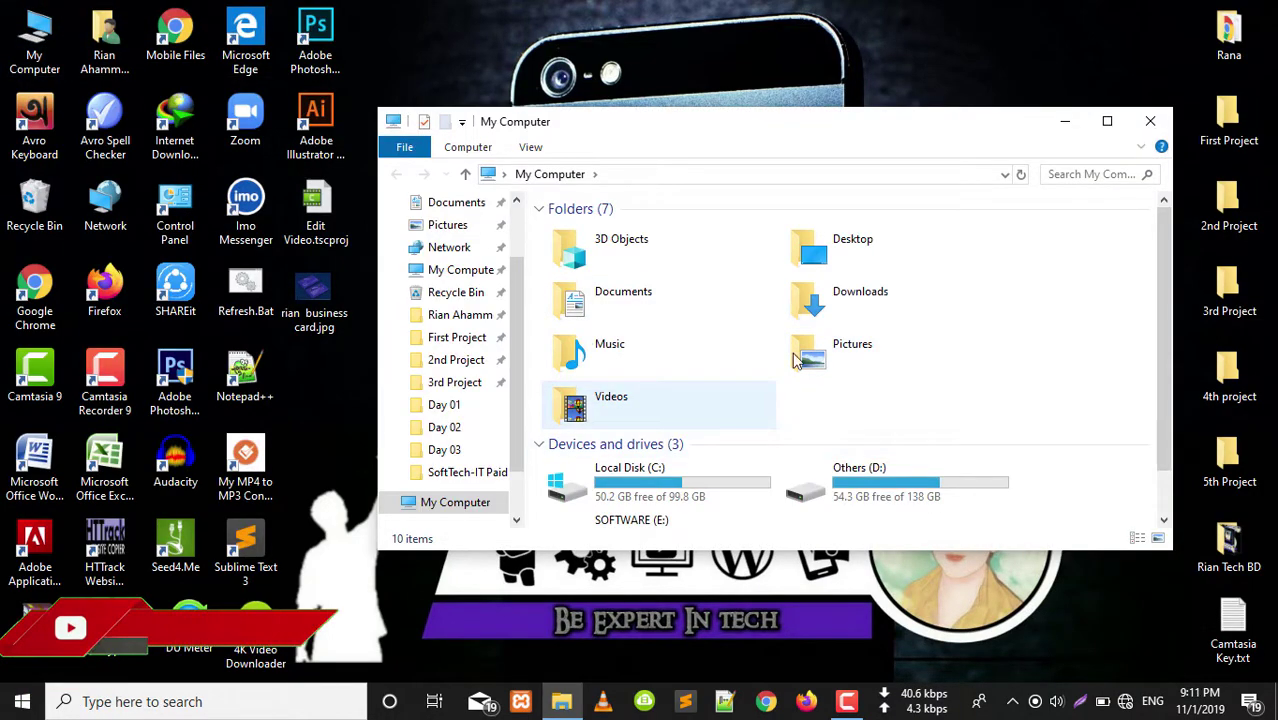
# Open the Downloads folder and scroll its list to find the Programs folder.
pyautogui.doubleClick(828, 305)
pyautogui.scroll(-5, 827, 330)
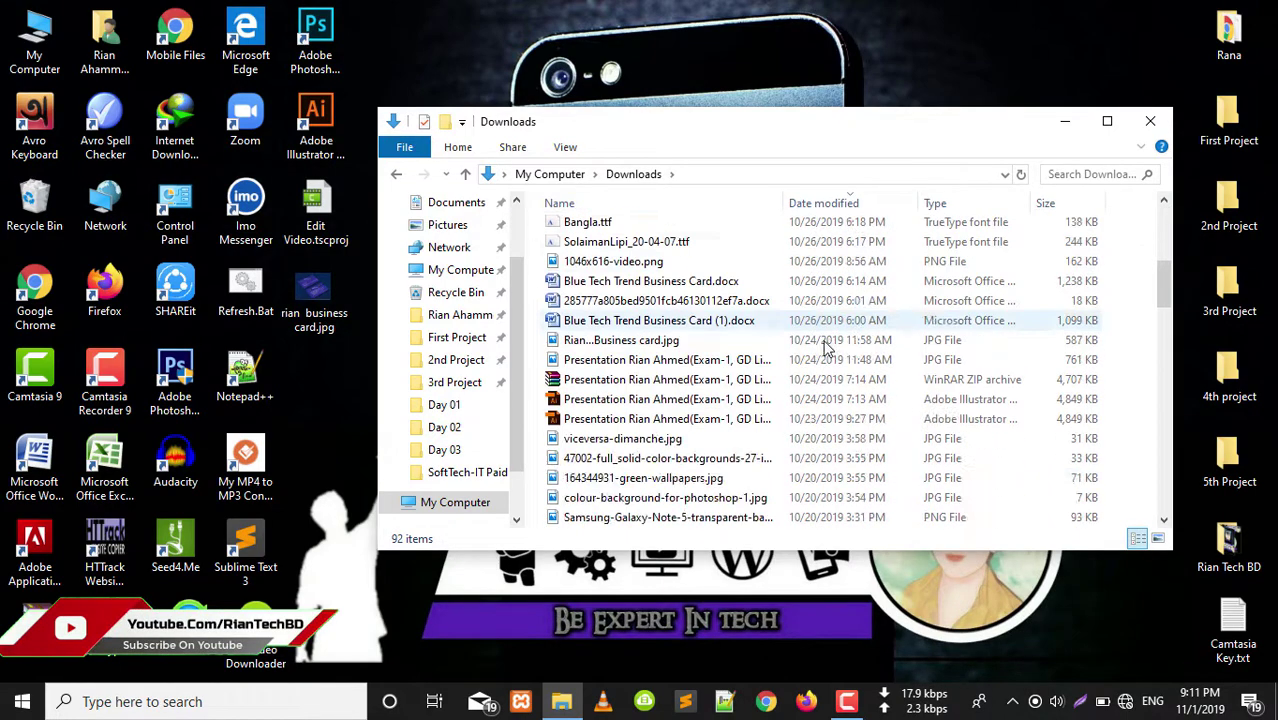
pyautogui.scroll(-5, 825, 360)
pyautogui.scroll(-5, 790, 390)
pyautogui.scroll(-4, 778, 399)
pyautogui.scroll(-4, 744, 408)
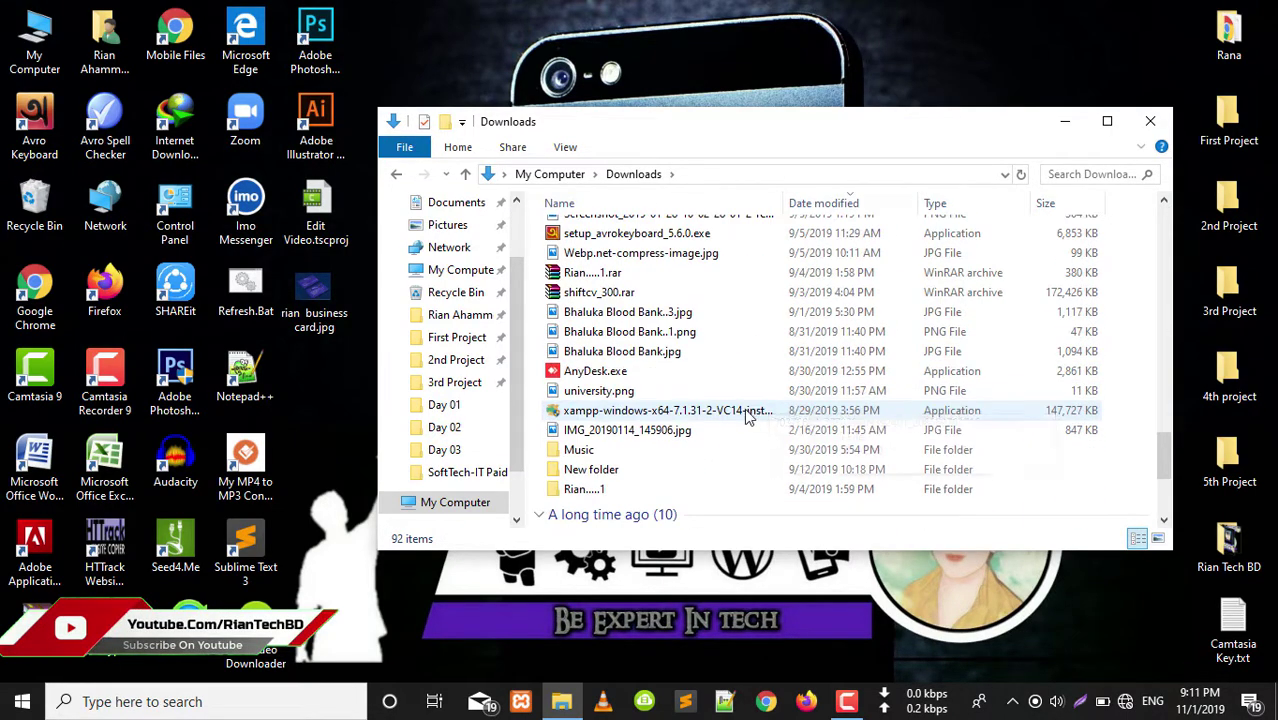
pyautogui.scroll(-3, 744, 415)
pyautogui.scroll(1, 743, 418)
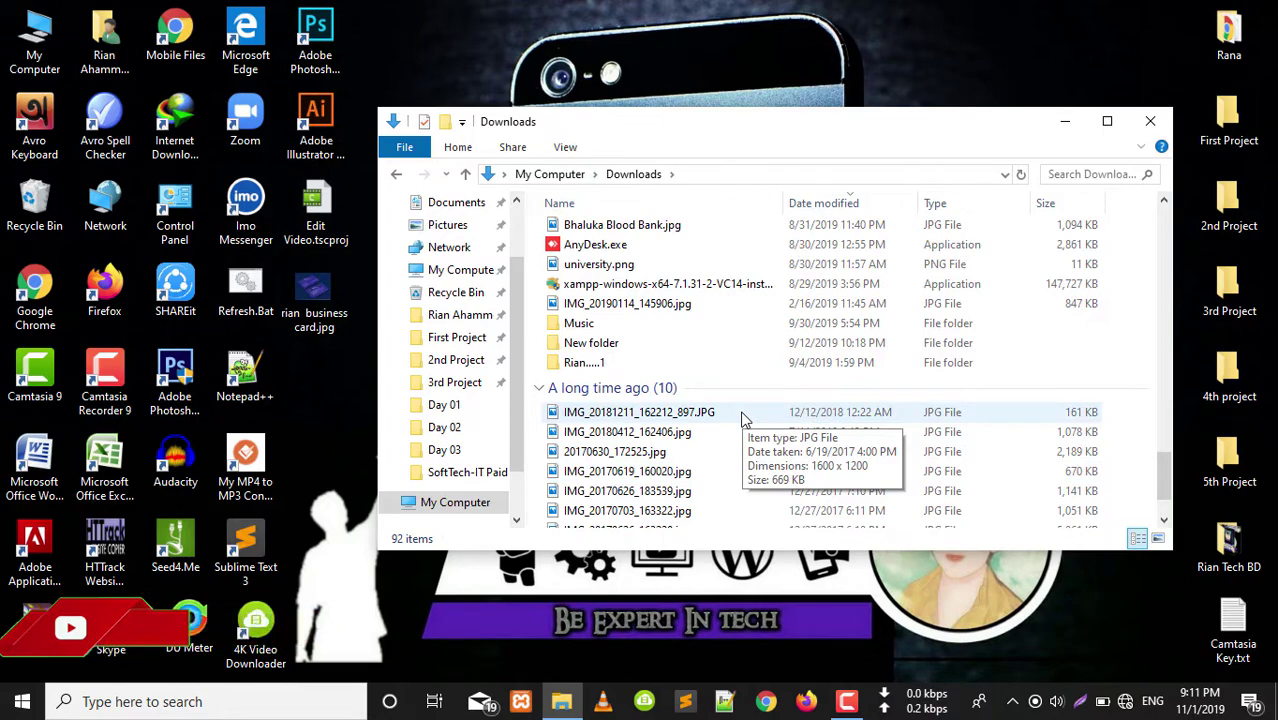
pyautogui.scroll(2, 665, 350)
pyautogui.scroll(2, 657, 340)
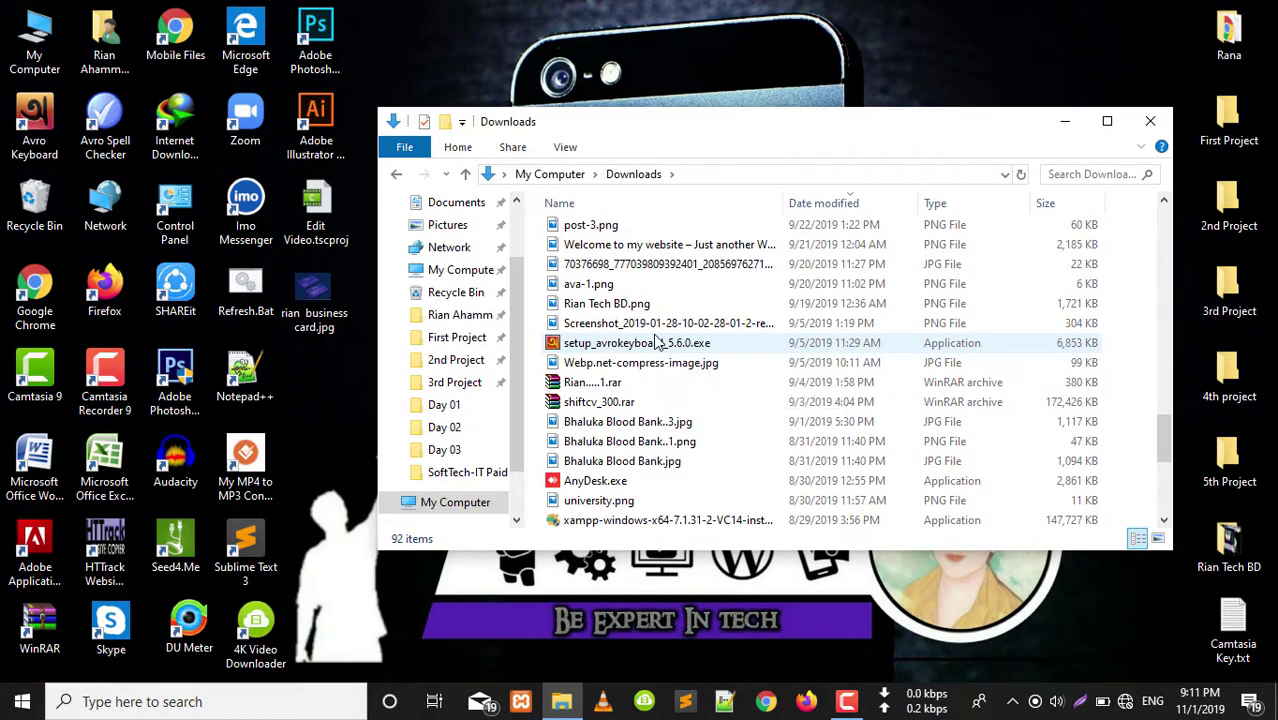
pyautogui.scroll(3, 656, 338)
pyautogui.scroll(3, 655, 337)
pyautogui.scroll(3, 655, 337)
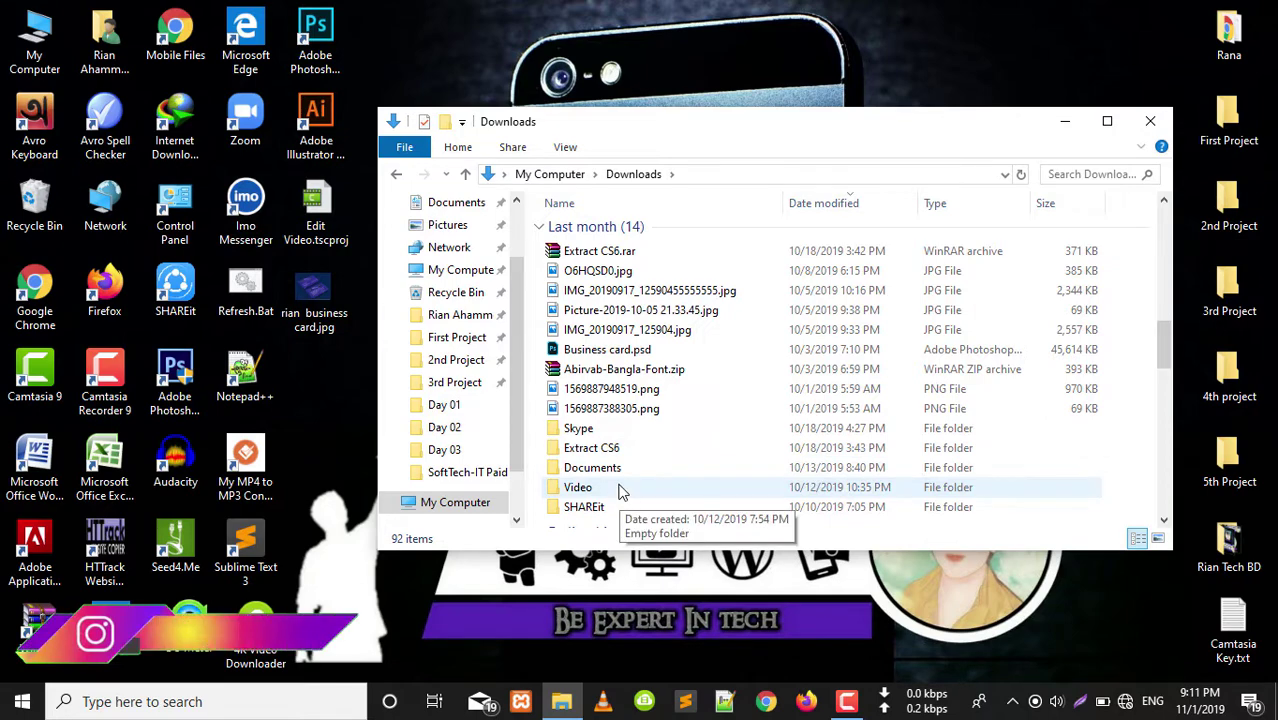
pyautogui.scroll(3, 617, 395)
pyautogui.scroll(3, 617, 395)
pyautogui.scroll(3, 617, 395)
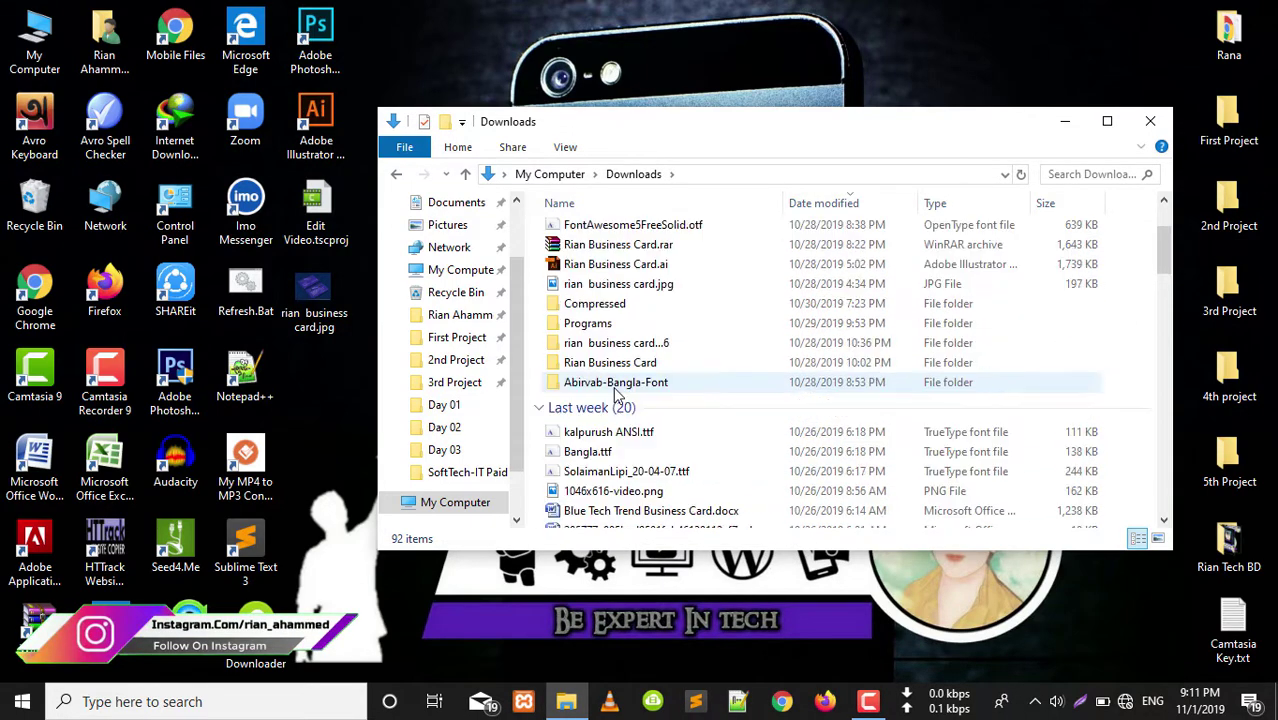
pyautogui.scroll(3, 617, 395)
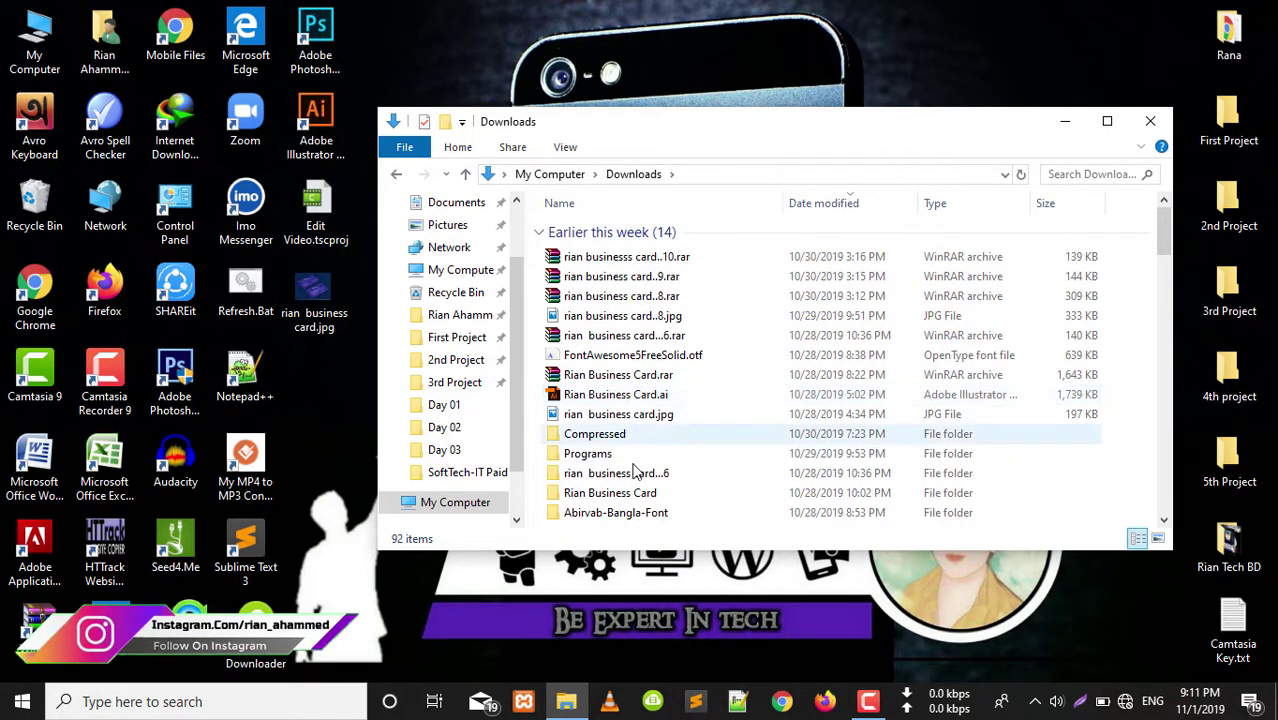
pyautogui.scroll(-3, 617, 395)
pyautogui.scroll(3, 620, 390)
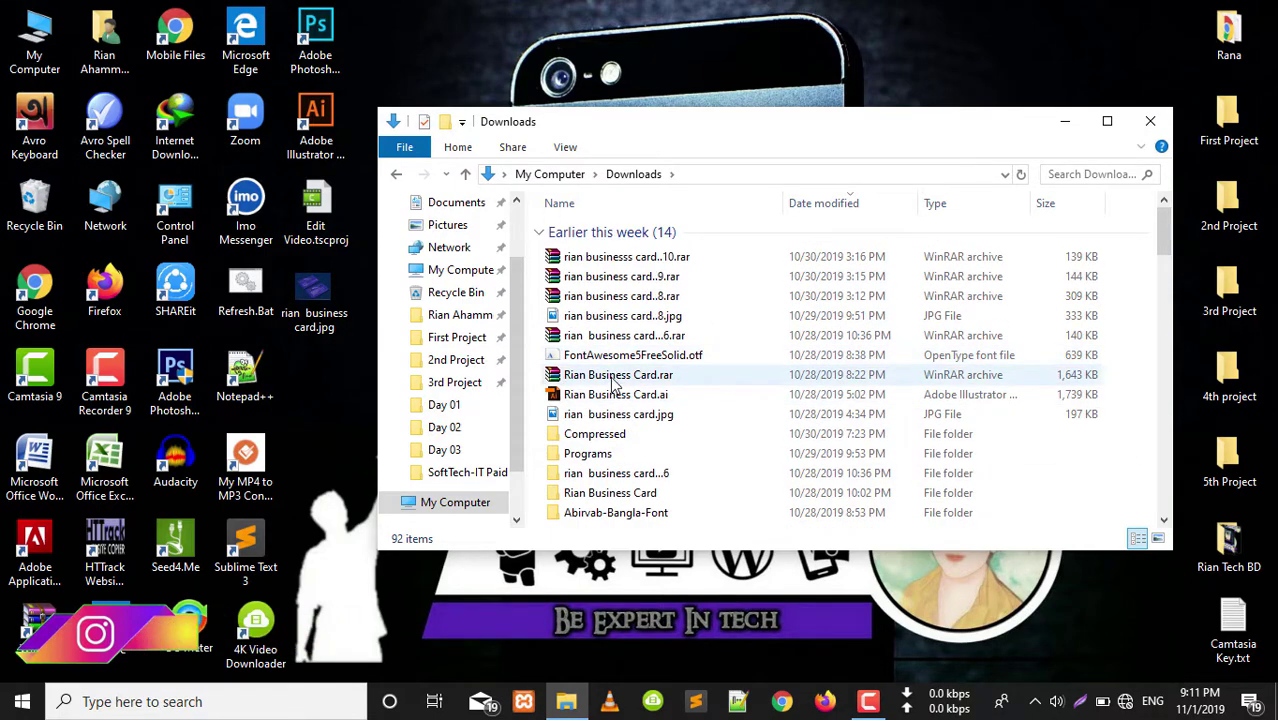
pyautogui.click(617, 394)
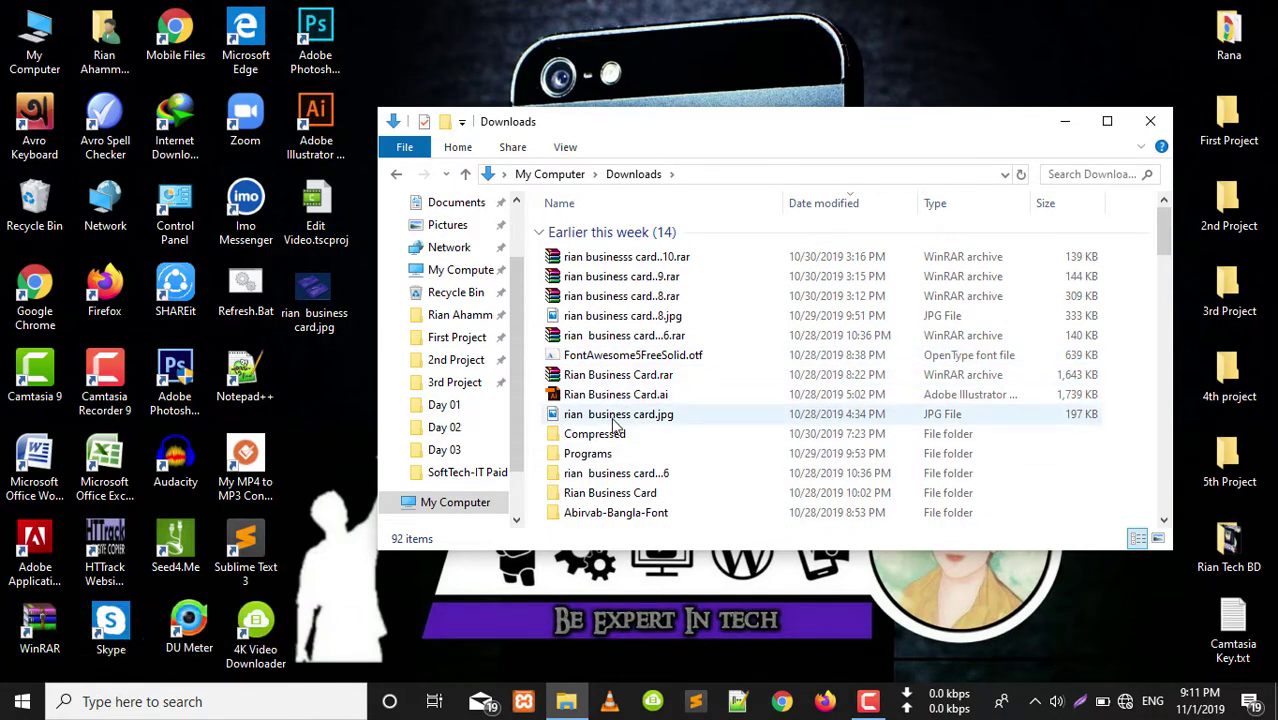
# Open the Programs folder and select wpsoffice_free_10.2.0.5996_en.exe.
pyautogui.doubleClick(612, 453)
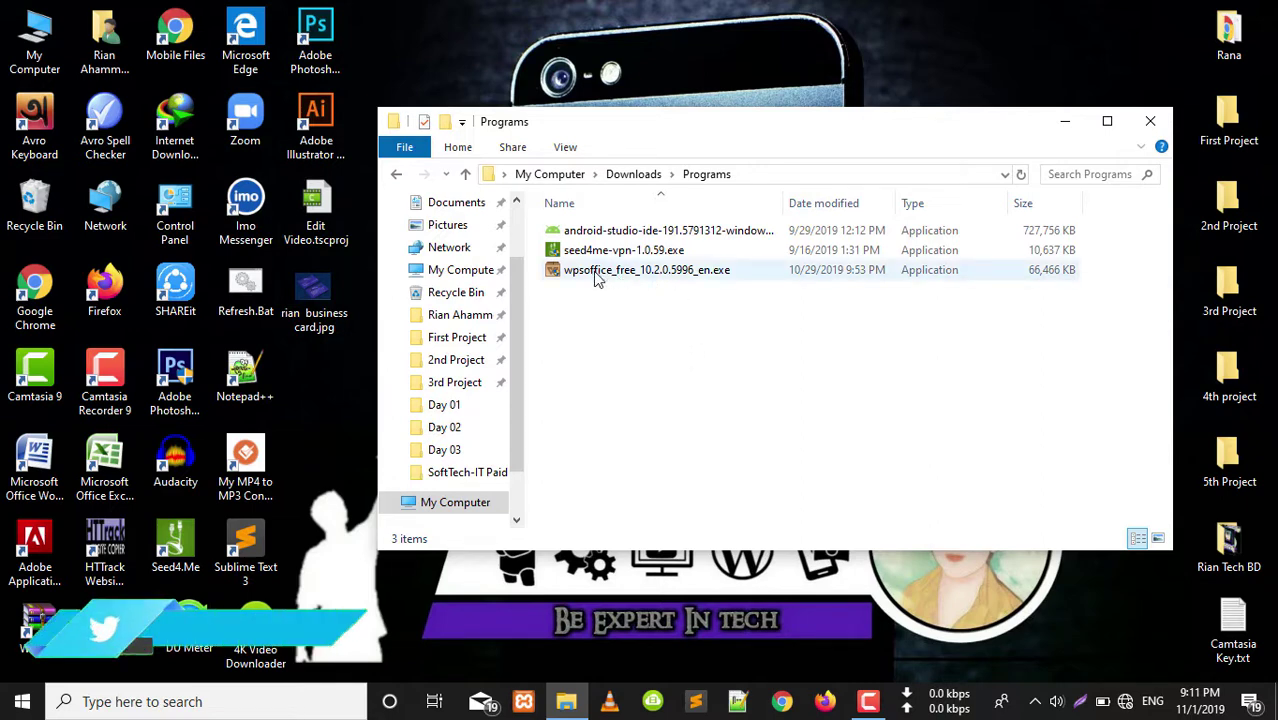
pyautogui.moveTo(633, 272)
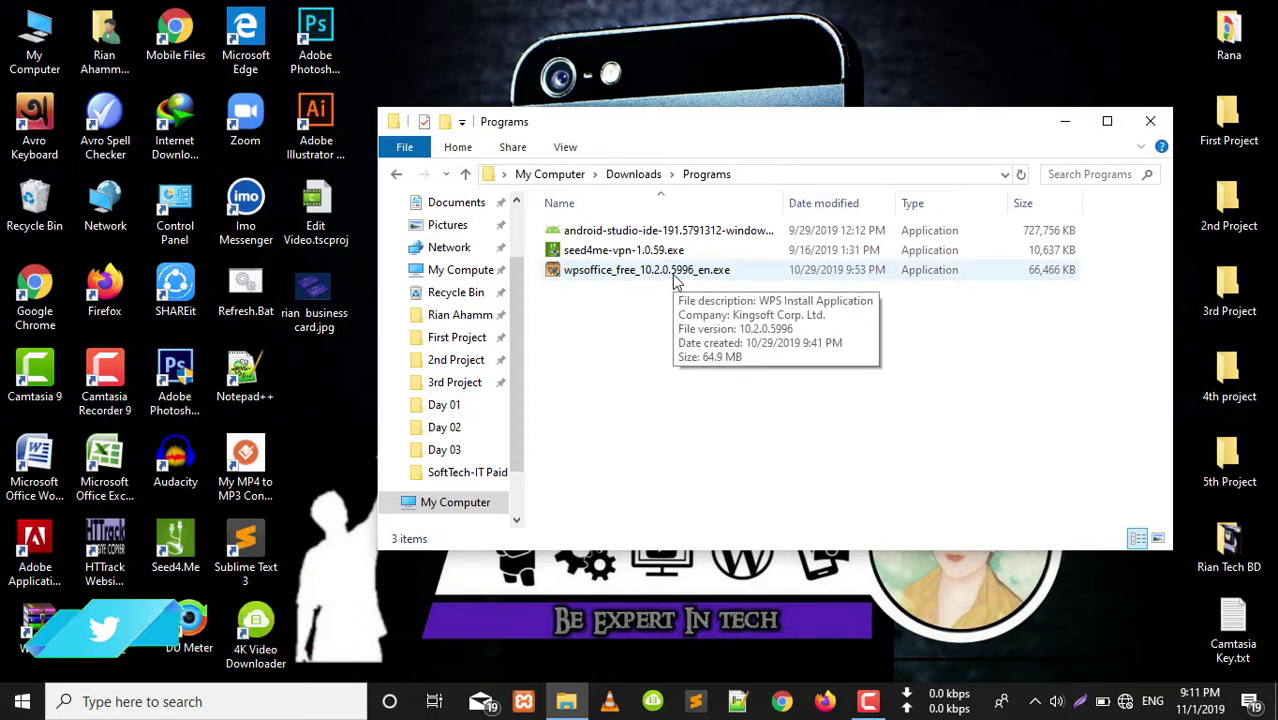
pyautogui.click(674, 283)
# Run wpsoffice_free_10.2.0.5996_en.exe and choose Install Now, keeping the default path and settings.
pyautogui.doubleClick(674, 283)
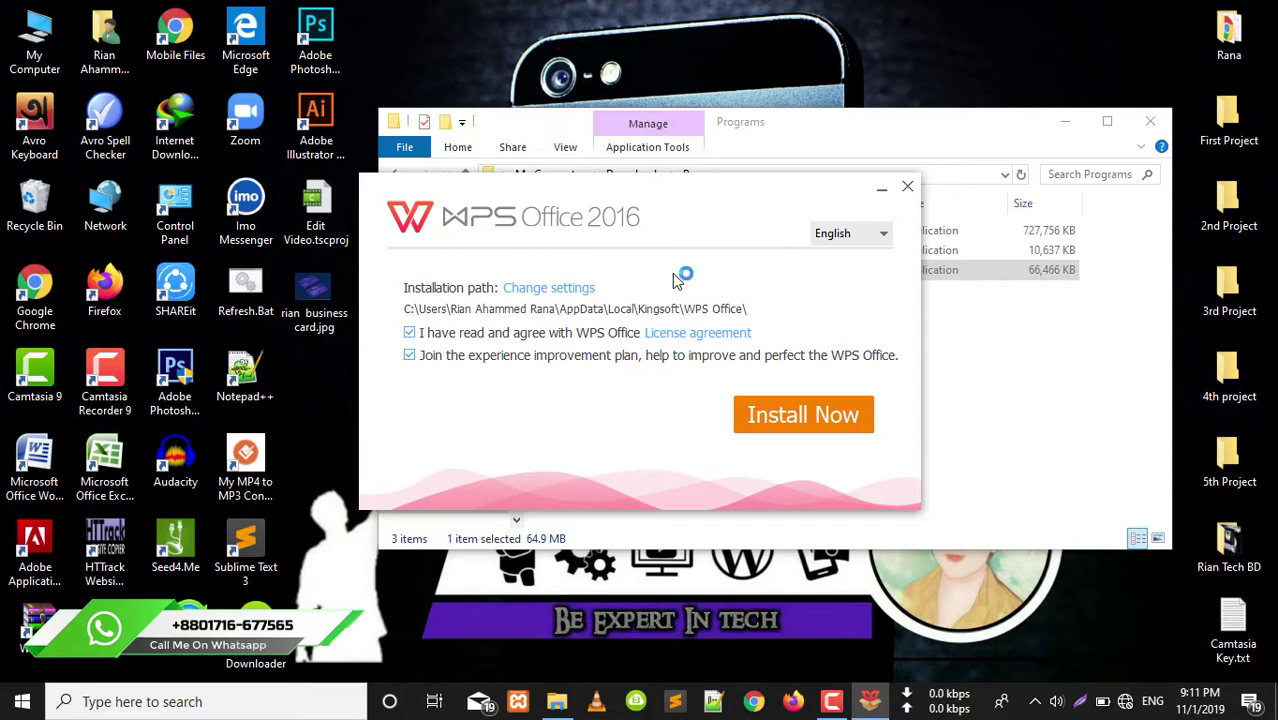
pyautogui.click(804, 429)
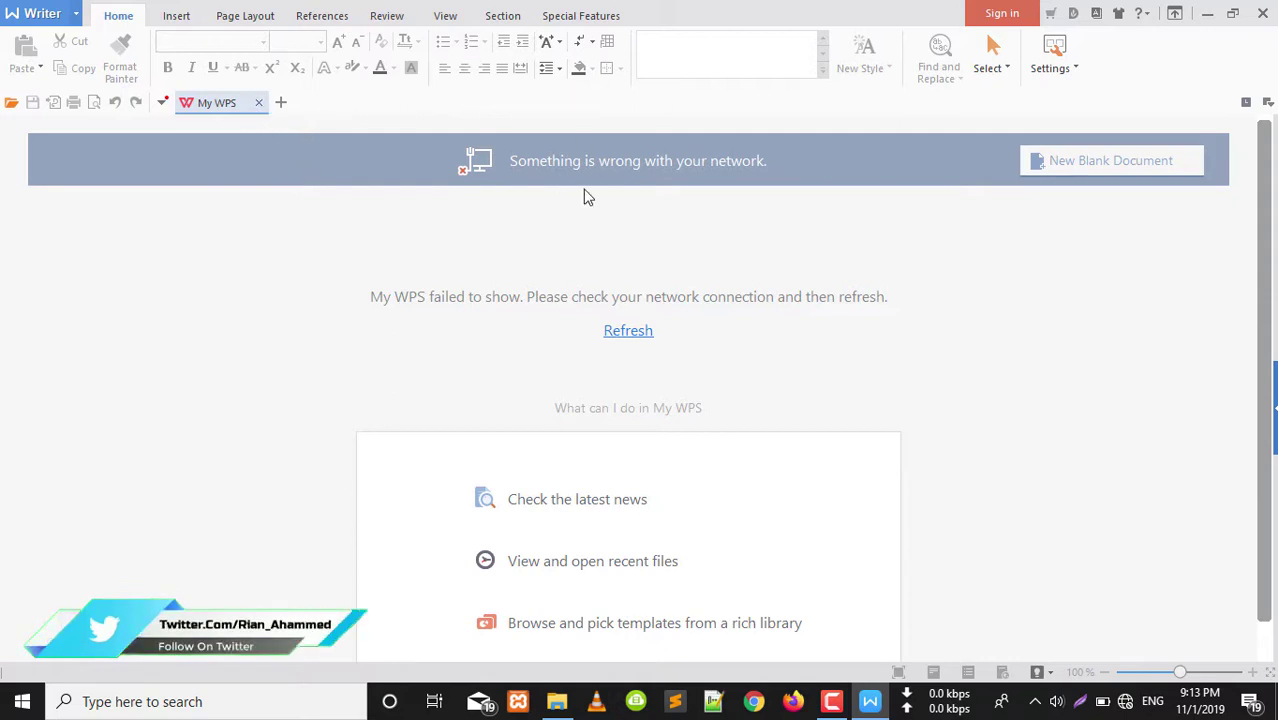
# Create a blank Document1, browse Page Layout through Special Features tabs, then return to Home.
pyautogui.click(259, 104)
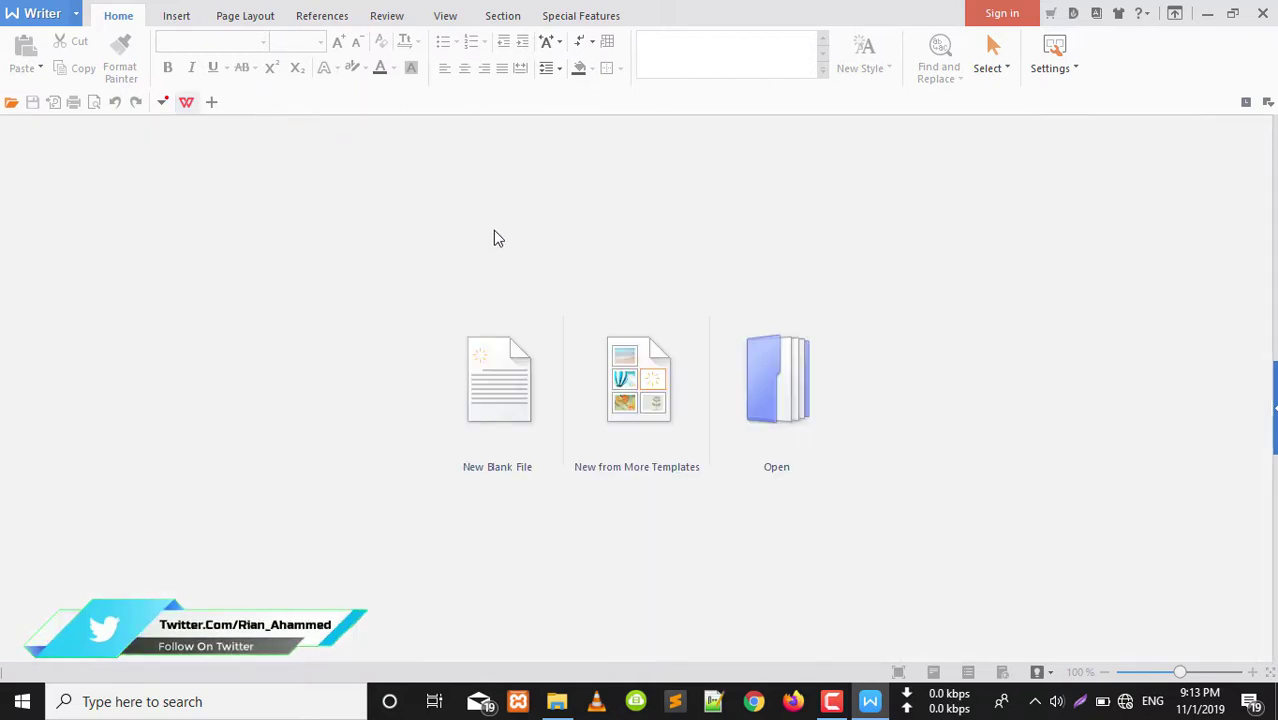
pyautogui.click(505, 412)
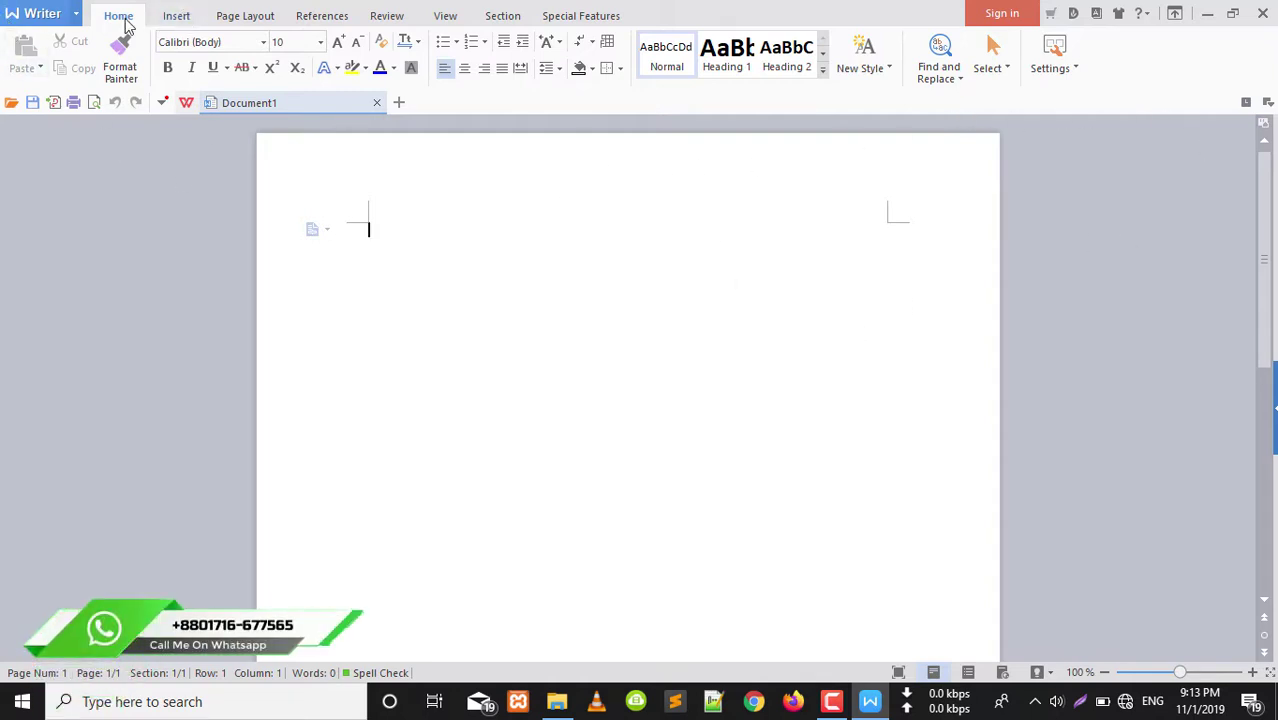
pyautogui.click(251, 20)
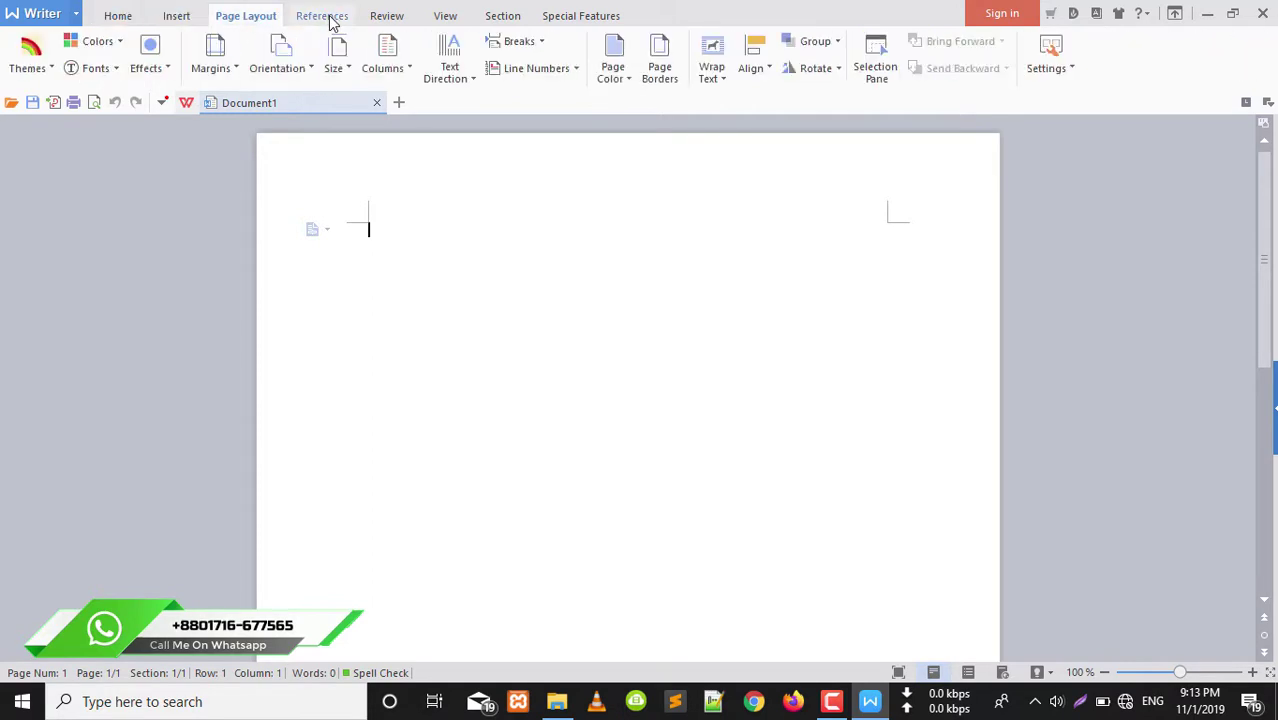
pyautogui.click(326, 18)
pyautogui.click(392, 16)
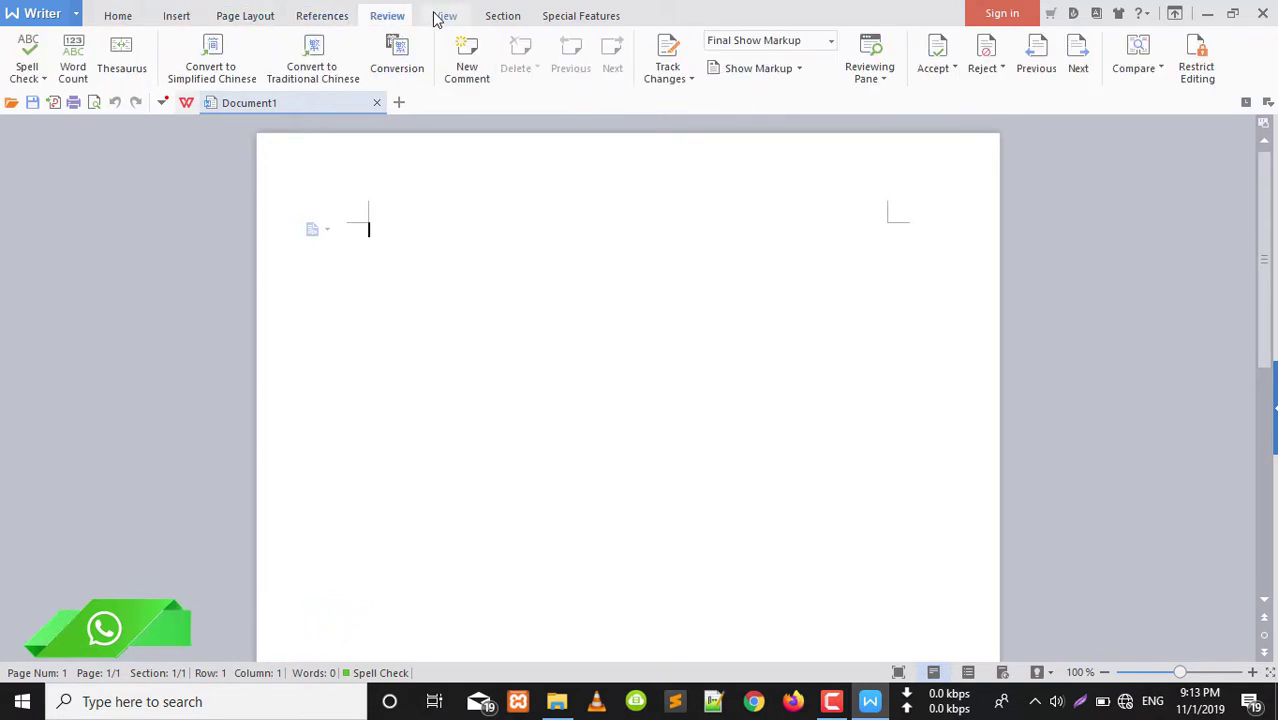
pyautogui.click(445, 16)
pyautogui.click(503, 16)
pyautogui.click(574, 16)
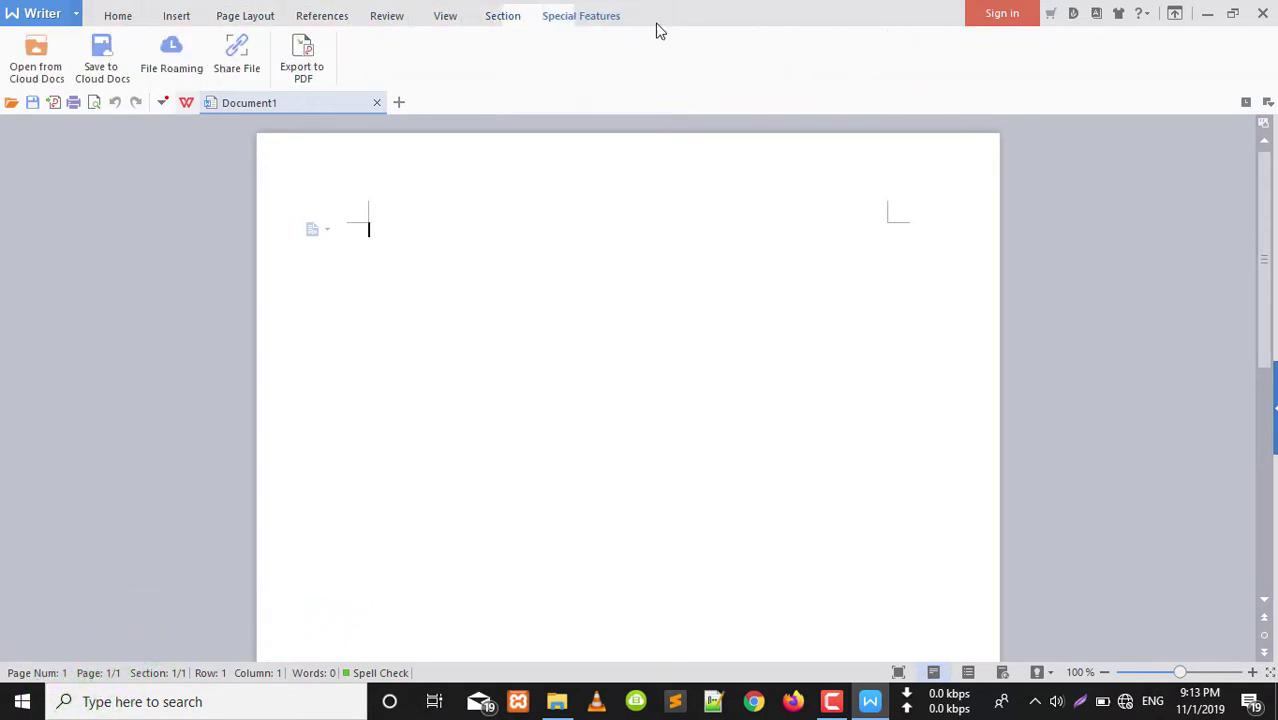
pyautogui.click(104, 15)
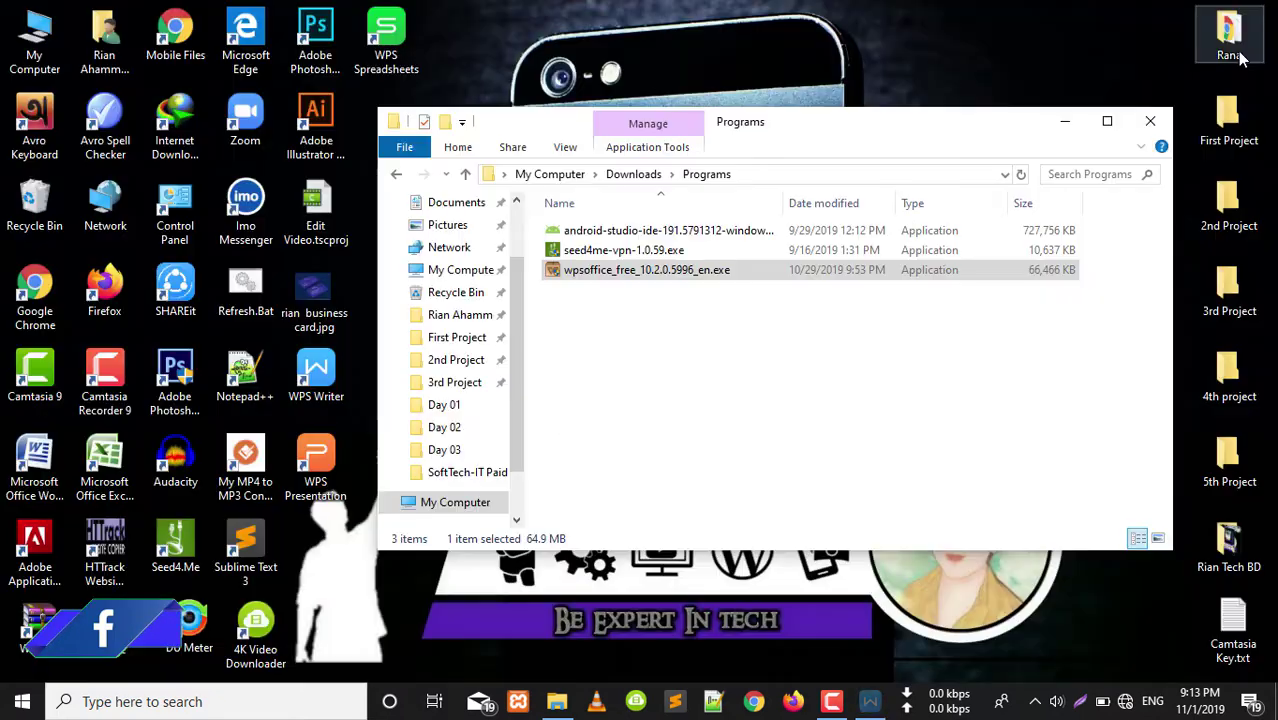
# Launch WPS Spreadsheets, decline the default-software prompt, and create a new blank Book1 workbook.
pyautogui.click(1148, 121)
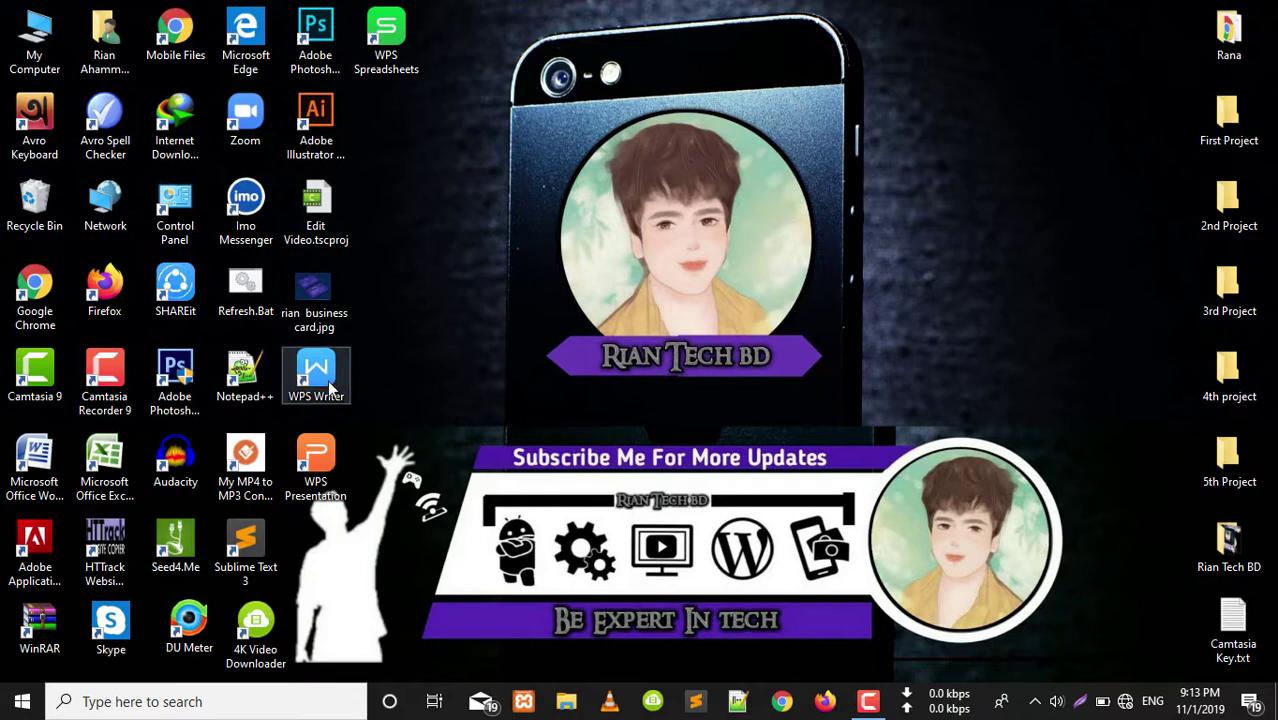
pyautogui.doubleClick(396, 42)
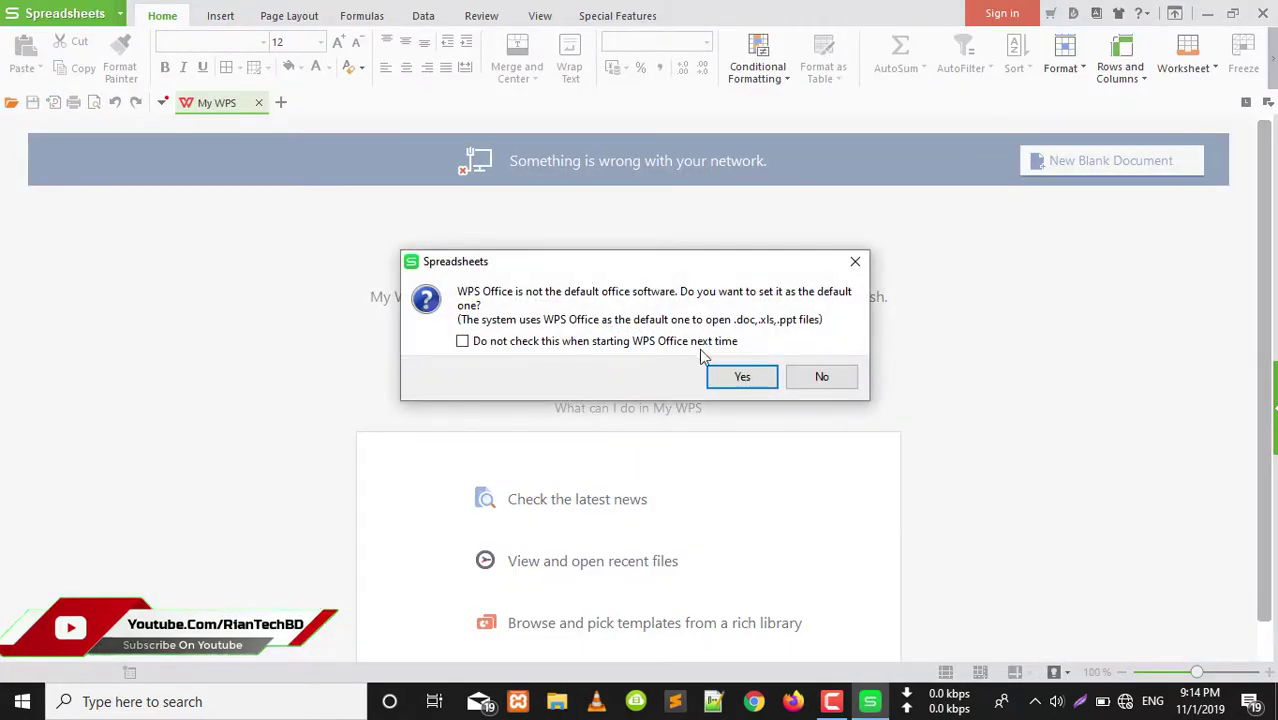
pyautogui.click(821, 378)
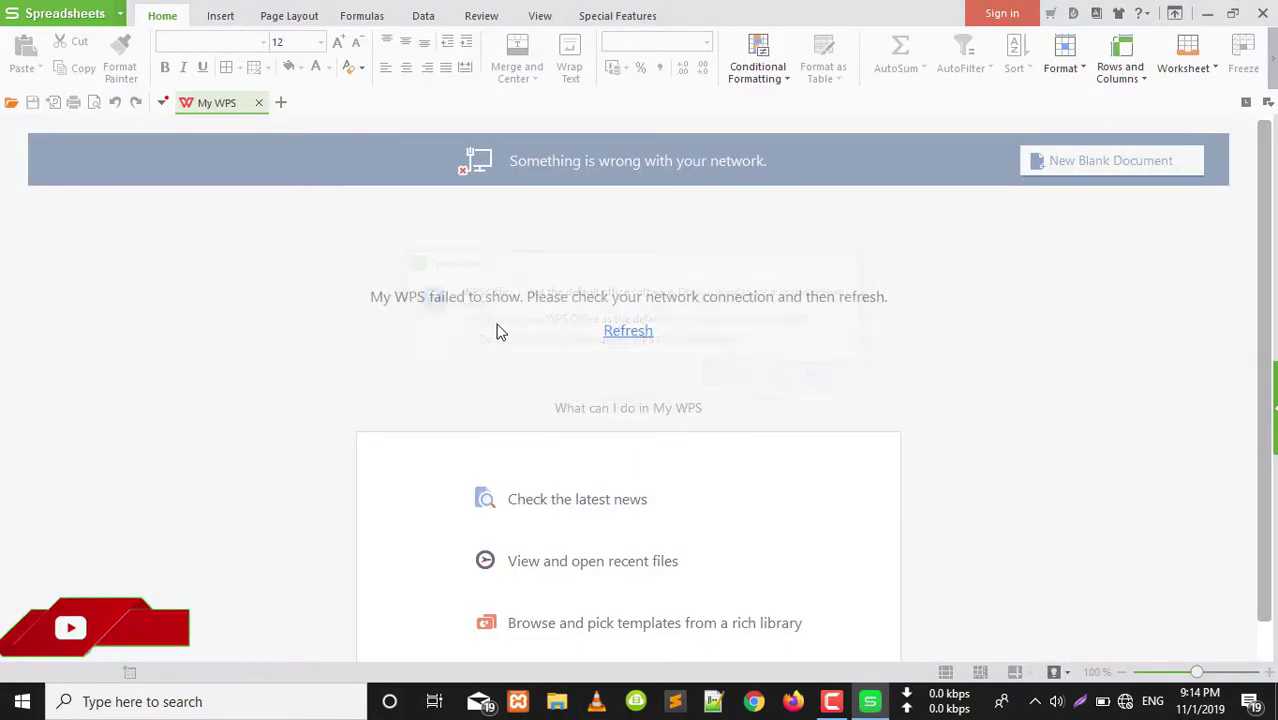
pyautogui.click(262, 104)
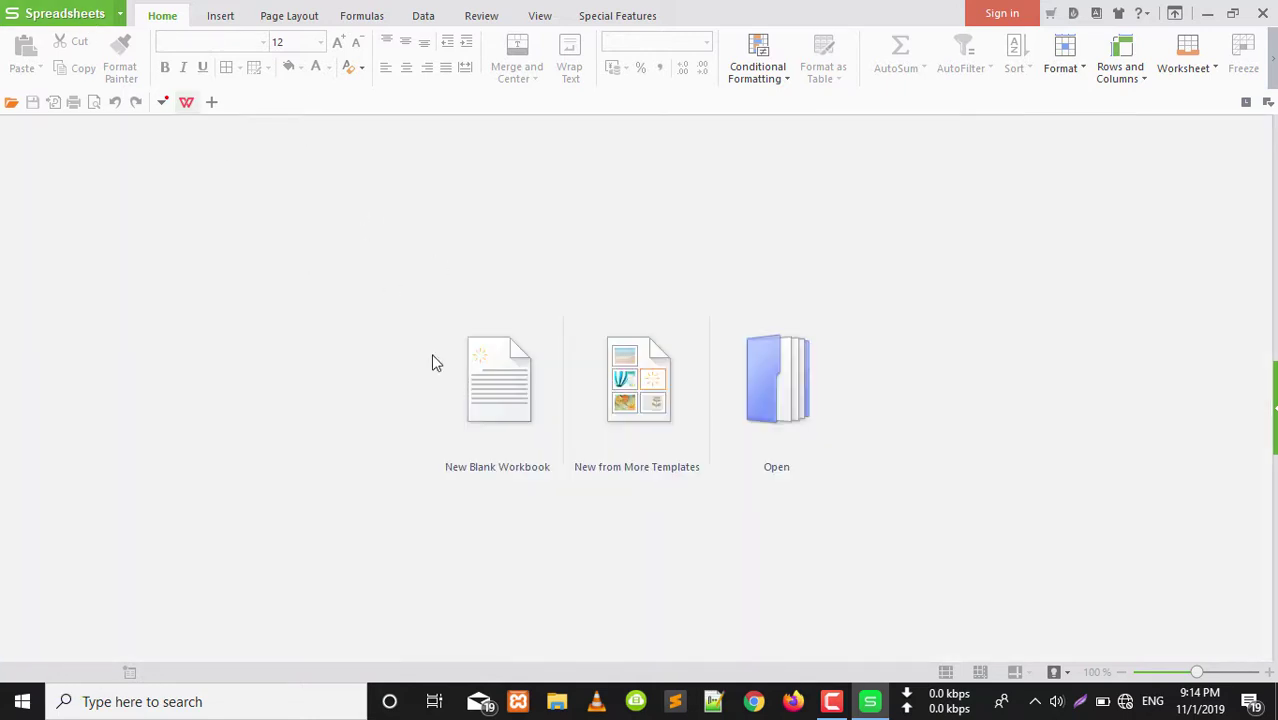
pyautogui.click(494, 411)
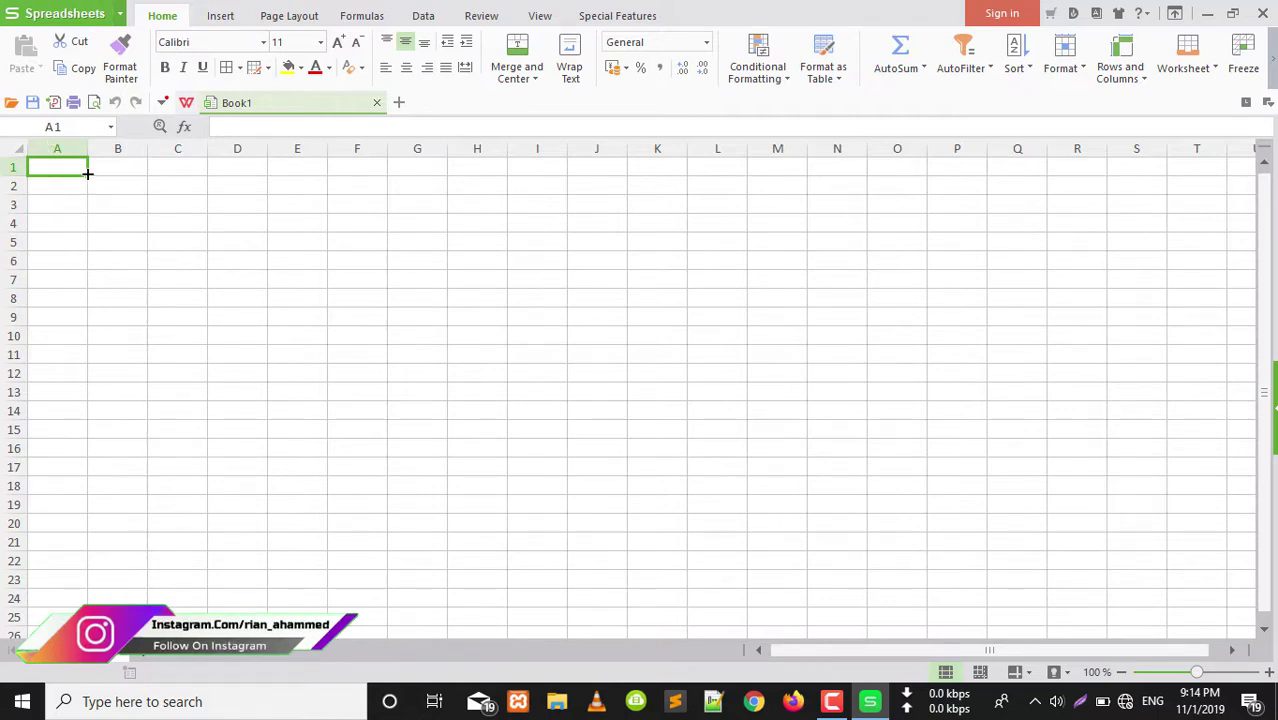
# Fill row 1 from A1 through M1, then close the workbook without saving.
pyautogui.moveTo(141, 238); pyautogui.dragTo(878, 414)
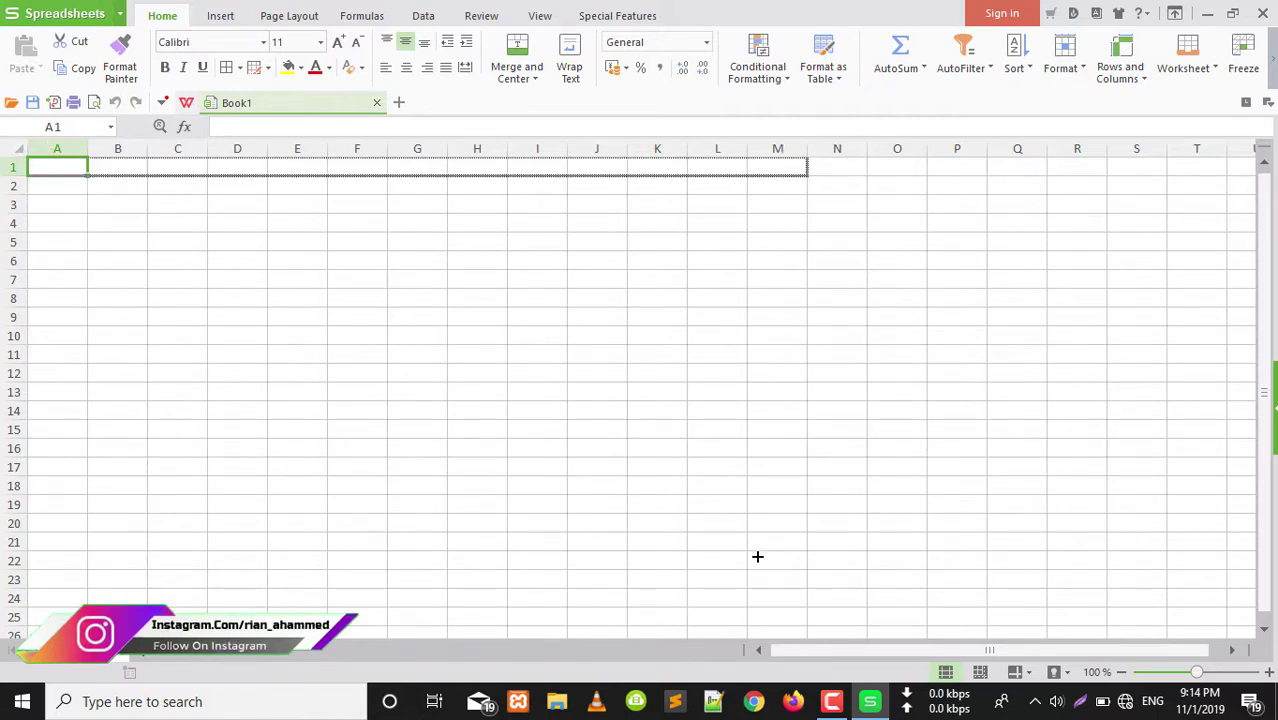
pyautogui.moveTo(757, 556); pyautogui.dragTo(793, 531)
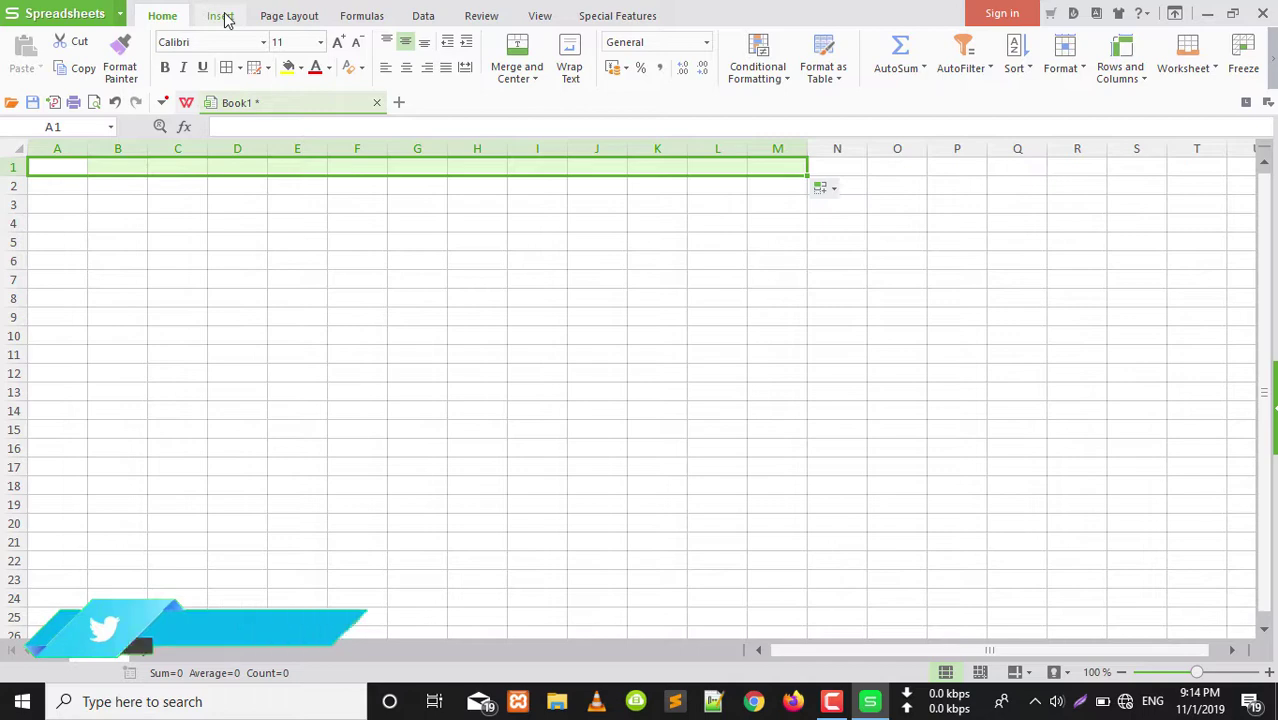
pyautogui.click(1263, 12)
pyautogui.click(652, 370)
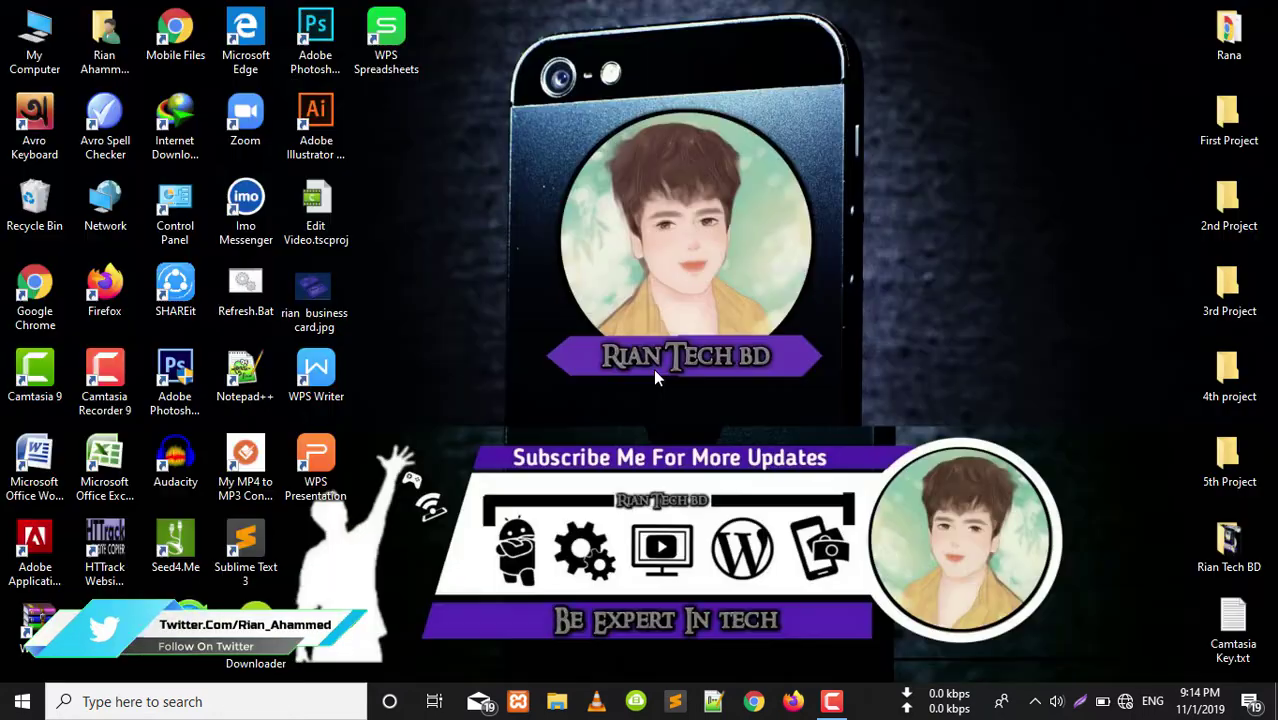
pyautogui.rightClick(658, 152)
pyautogui.click(705, 206)
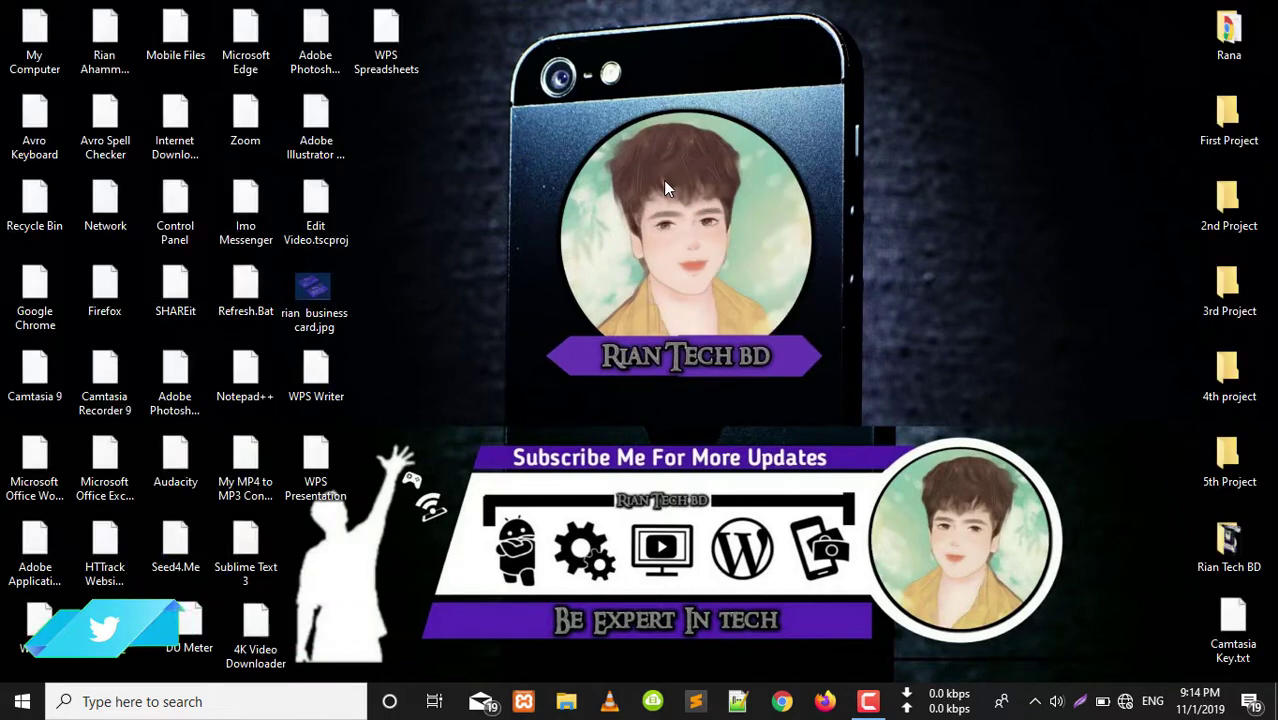
pyautogui.rightClick(666, 182)
pyautogui.click(716, 238)
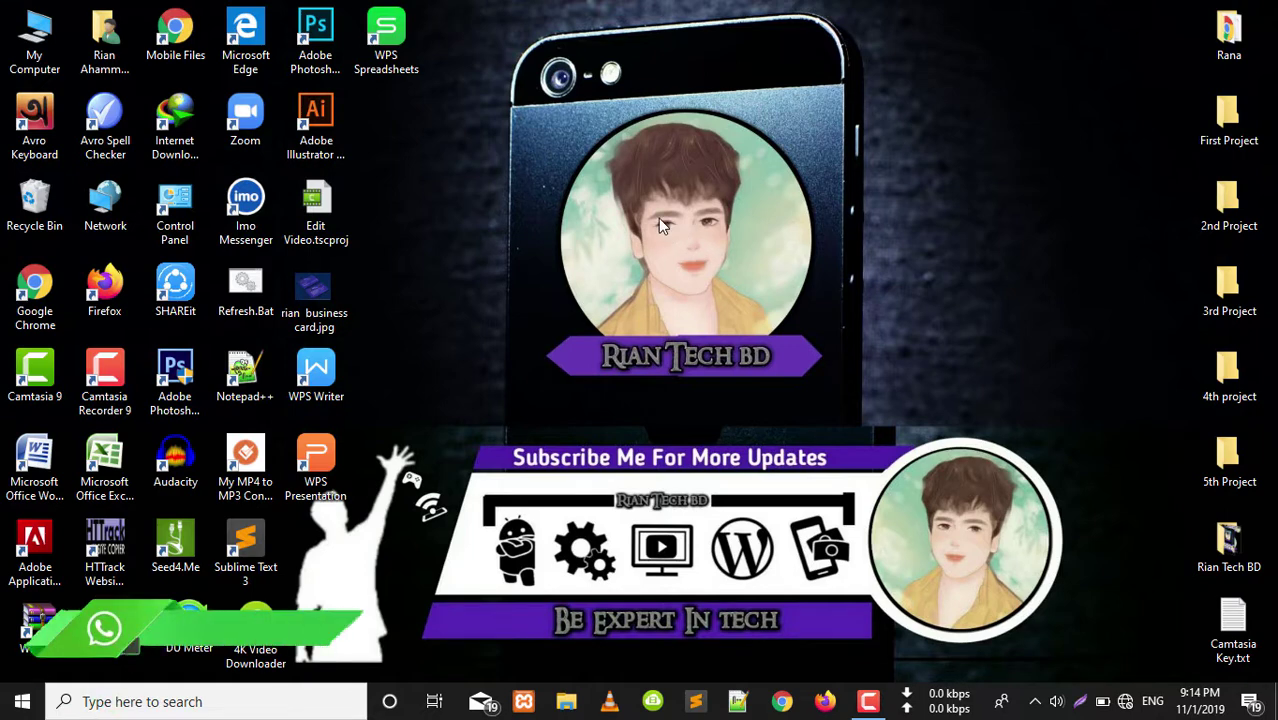
pyautogui.rightClick(658, 218)
pyautogui.click(727, 277)
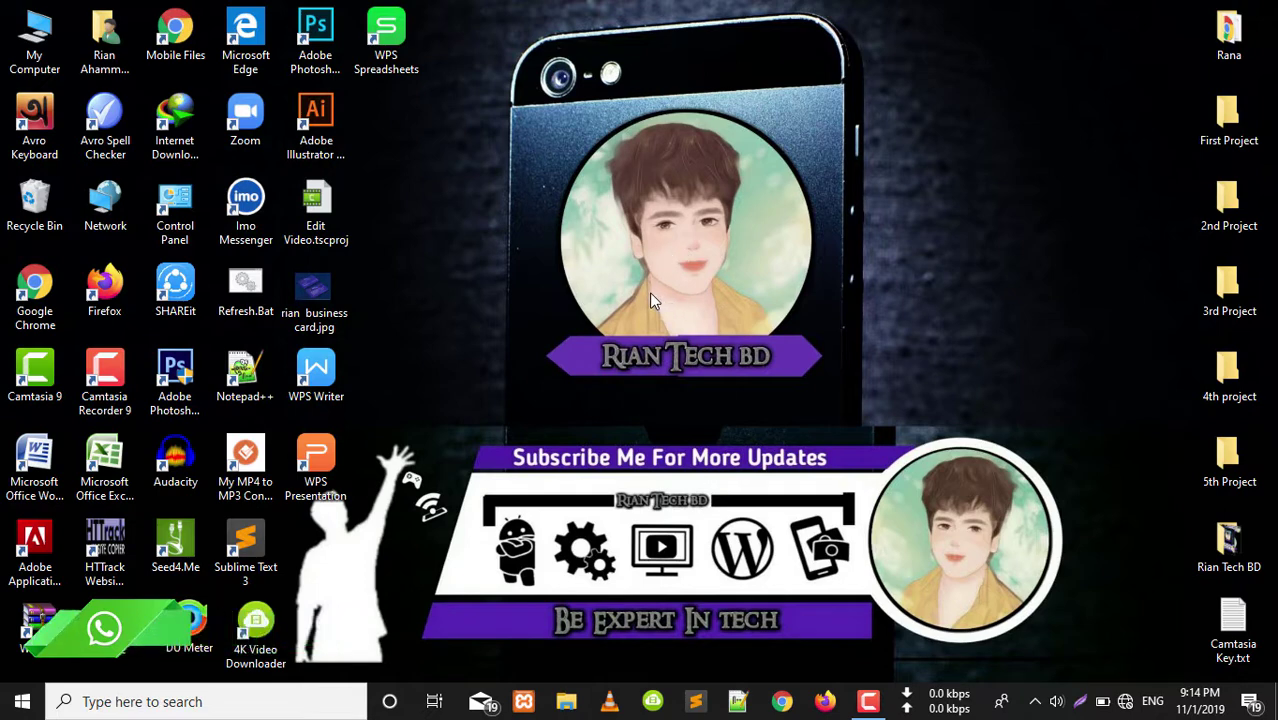
# Launch WPS Presentation, decline the default-software prompt, create a blank Presentation1, then close it.
pyautogui.doubleClick(322, 462)
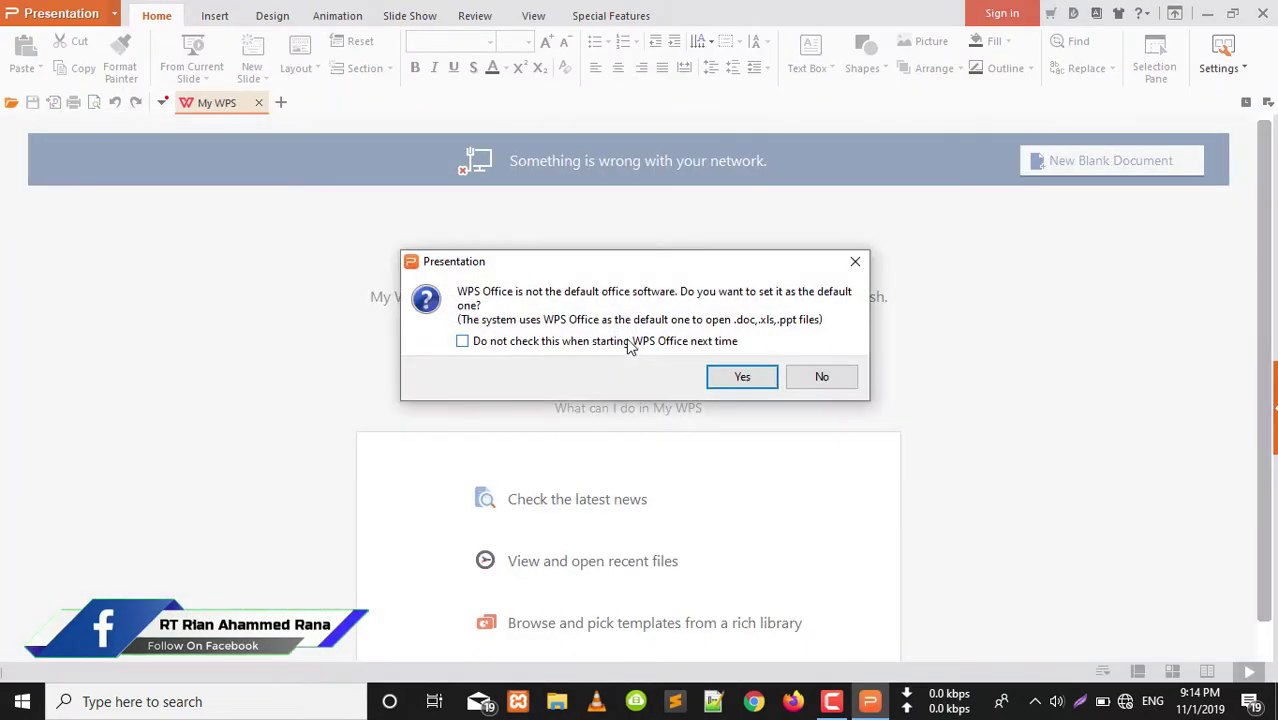
pyautogui.click(821, 376)
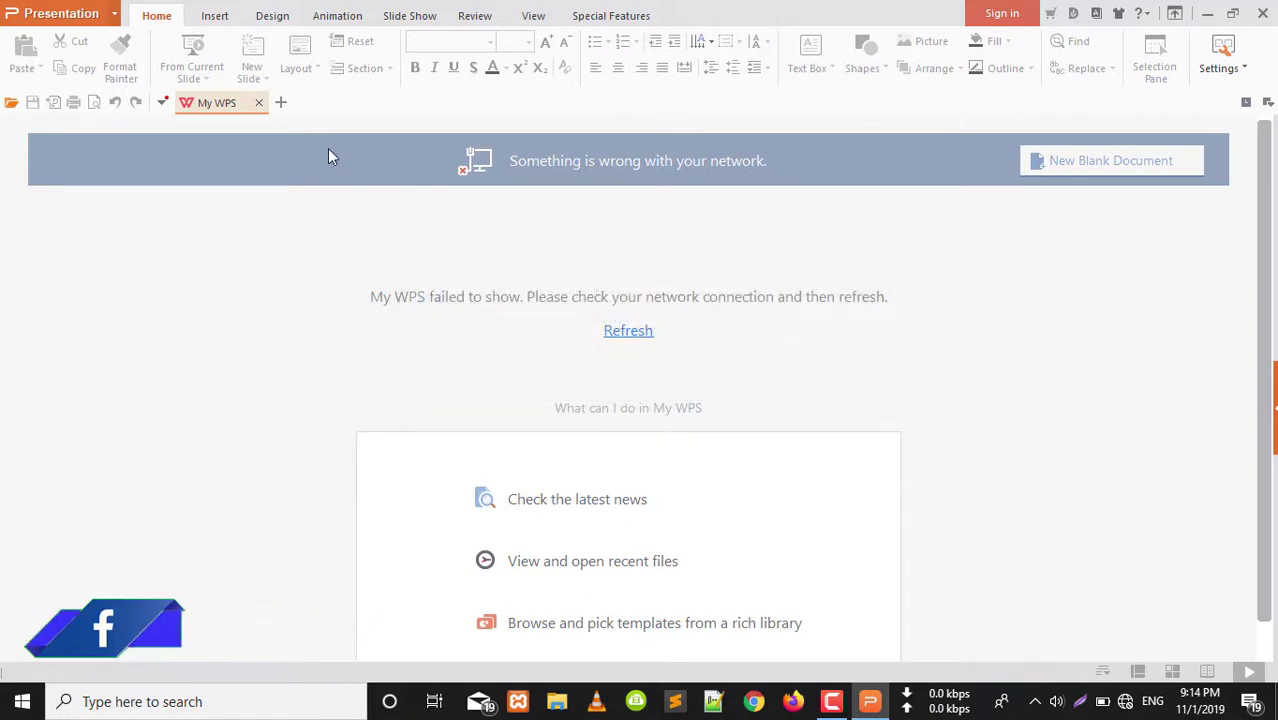
pyautogui.click(258, 102)
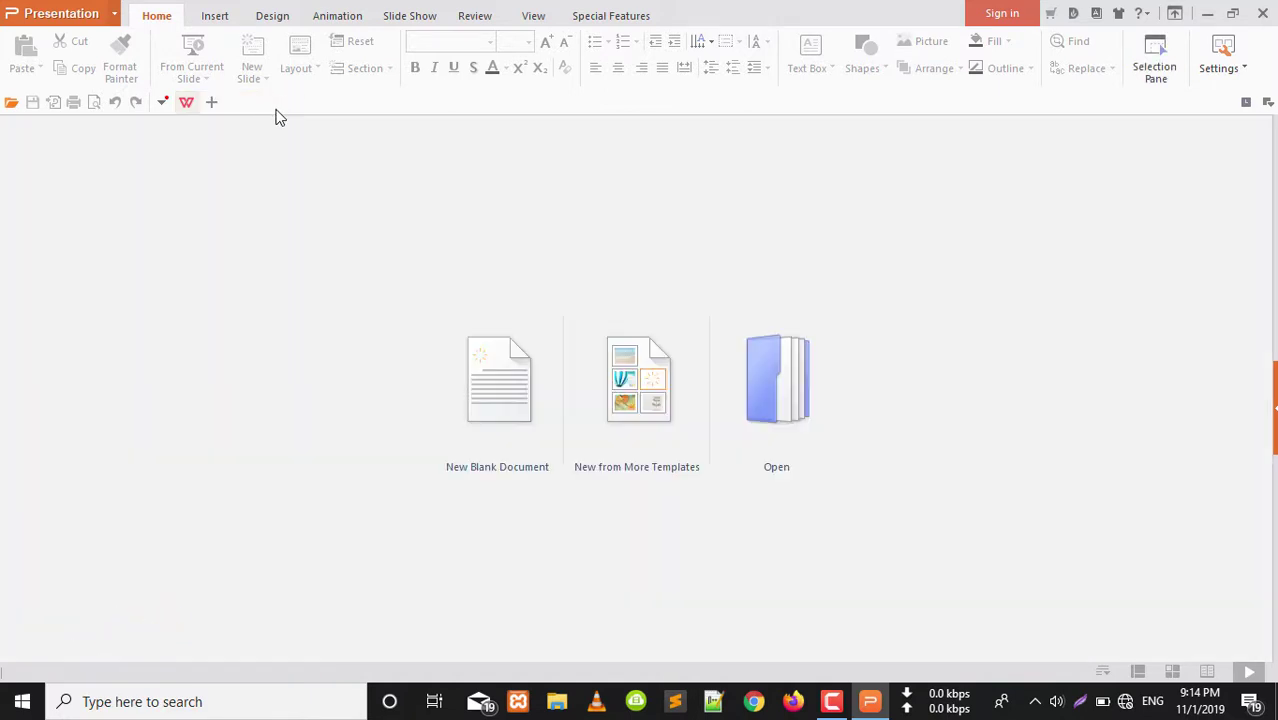
pyautogui.click(470, 412)
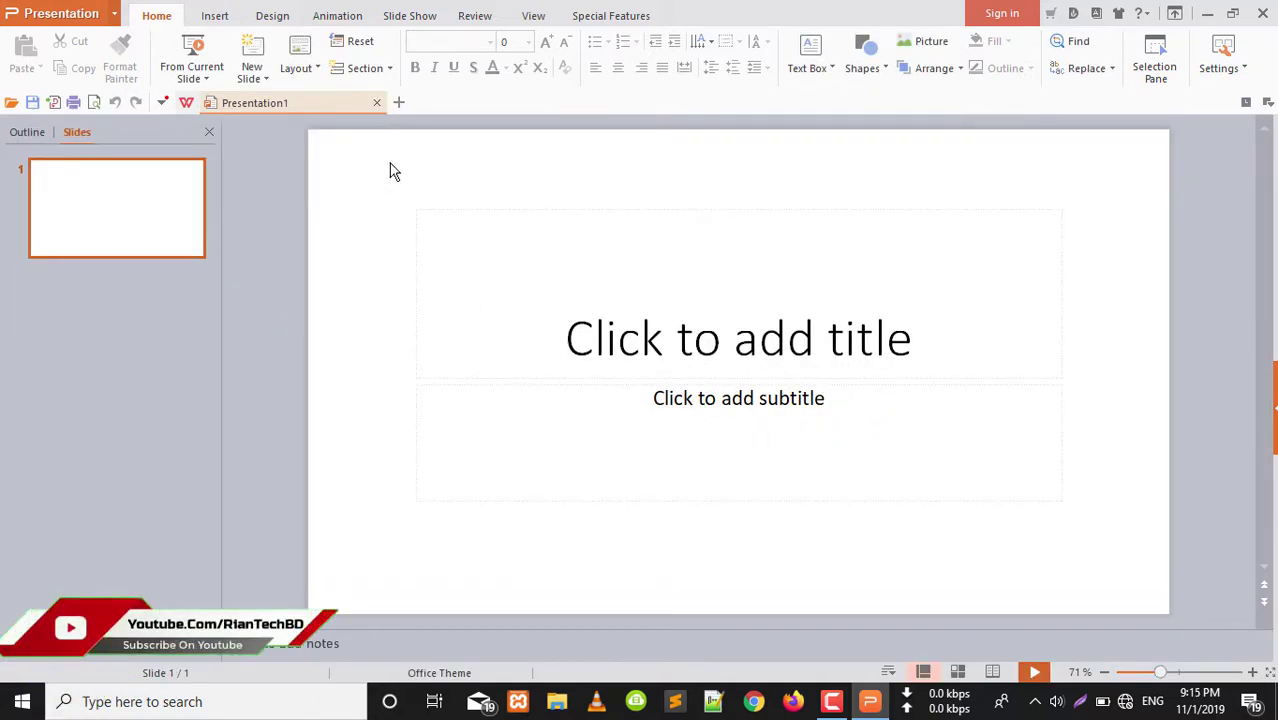
pyautogui.click(1264, 10)
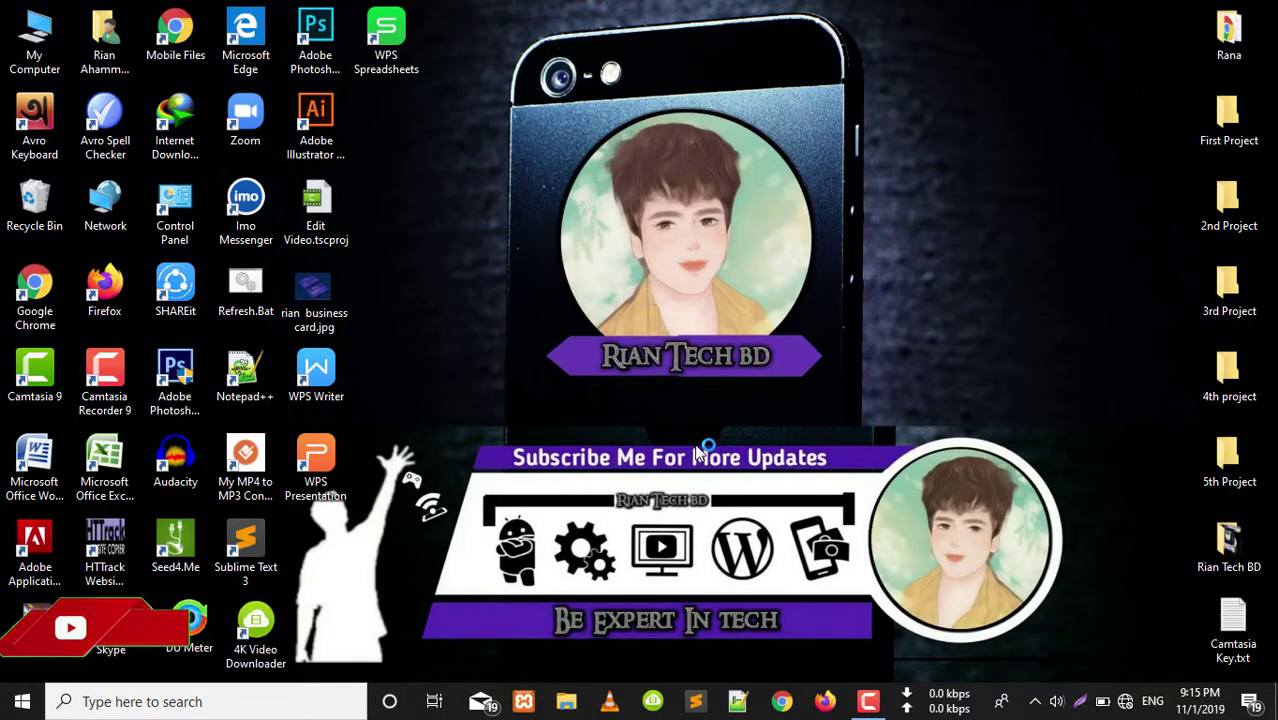